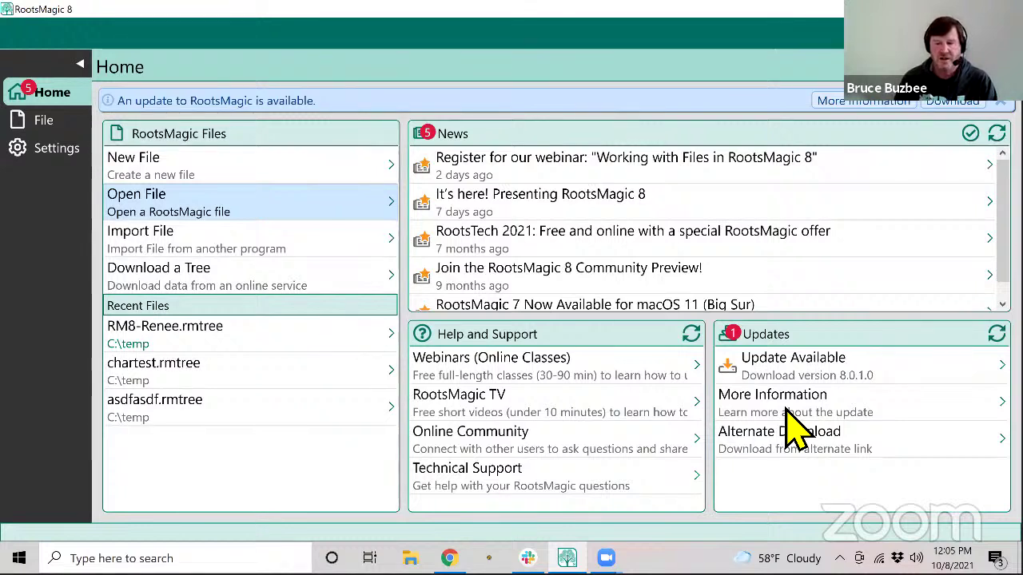
Install the available 8.0.1.0 update, letting the program close and restart, and maximize its window
left_click(809, 366)
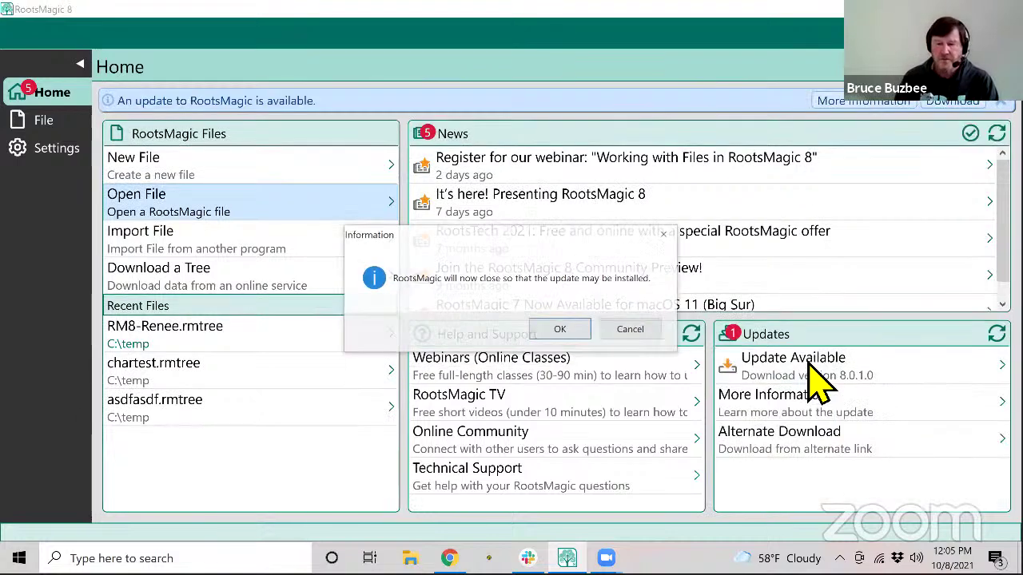
left_click(557, 328)
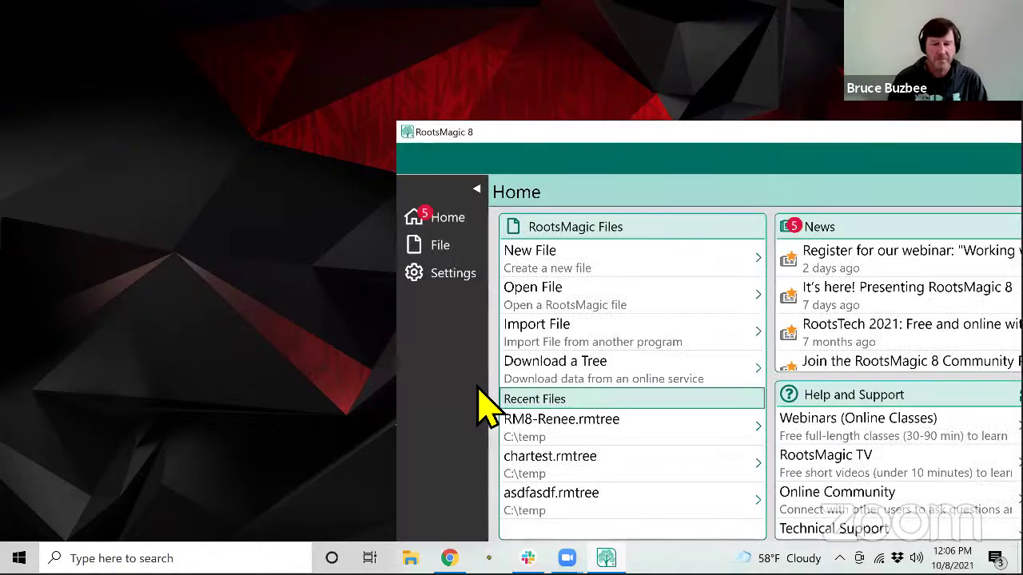
double_click(462, 134)
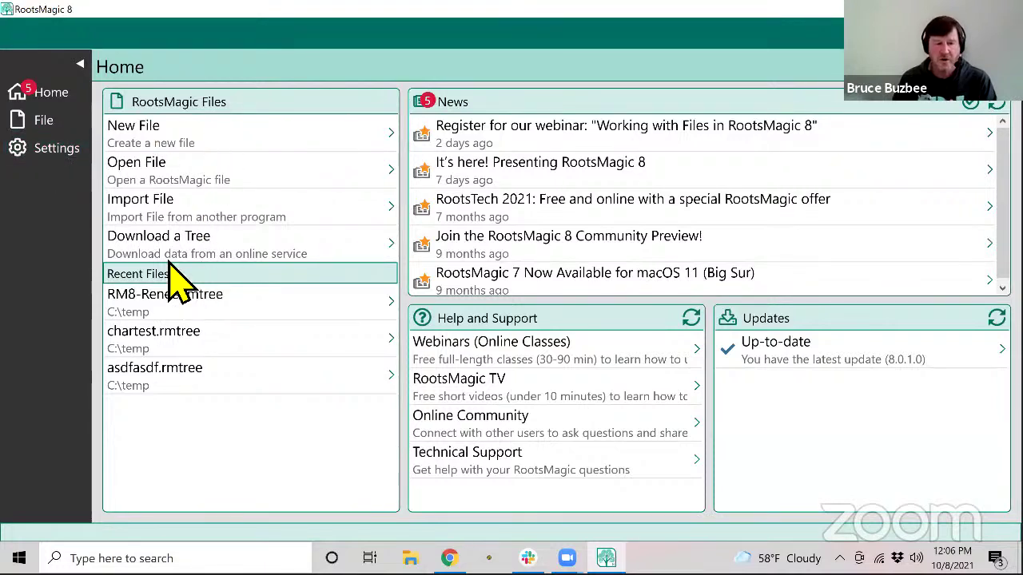
Review the options for creating a new RootsMagic file and the locations offered for an empty file
left_click(36, 127)
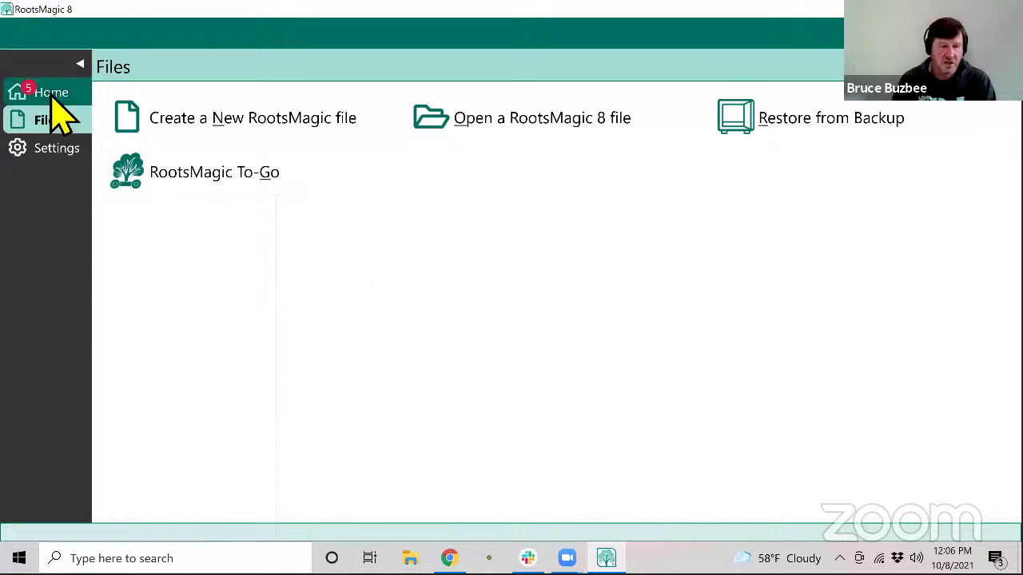
left_click(51, 94)
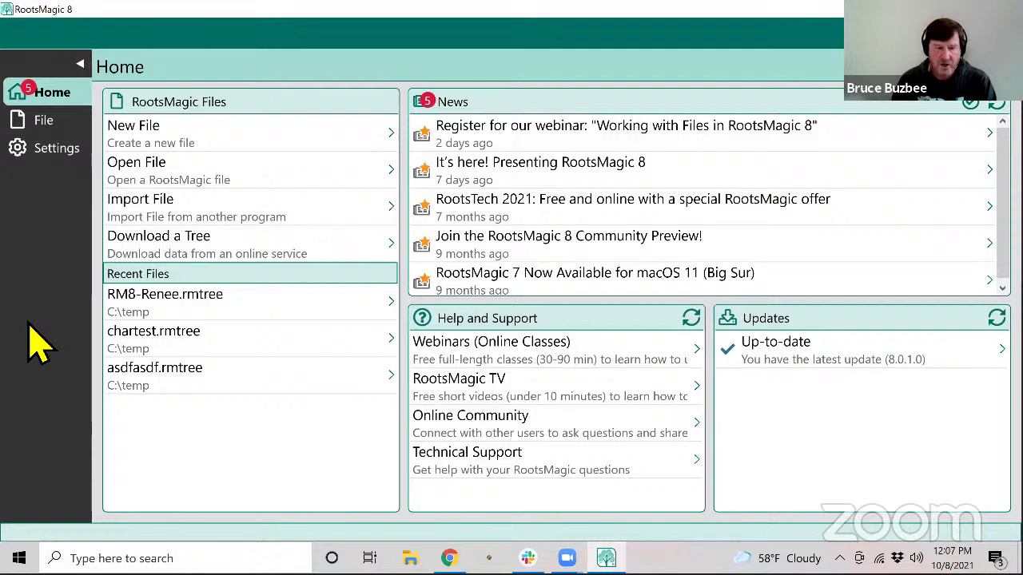
left_click(51, 127)
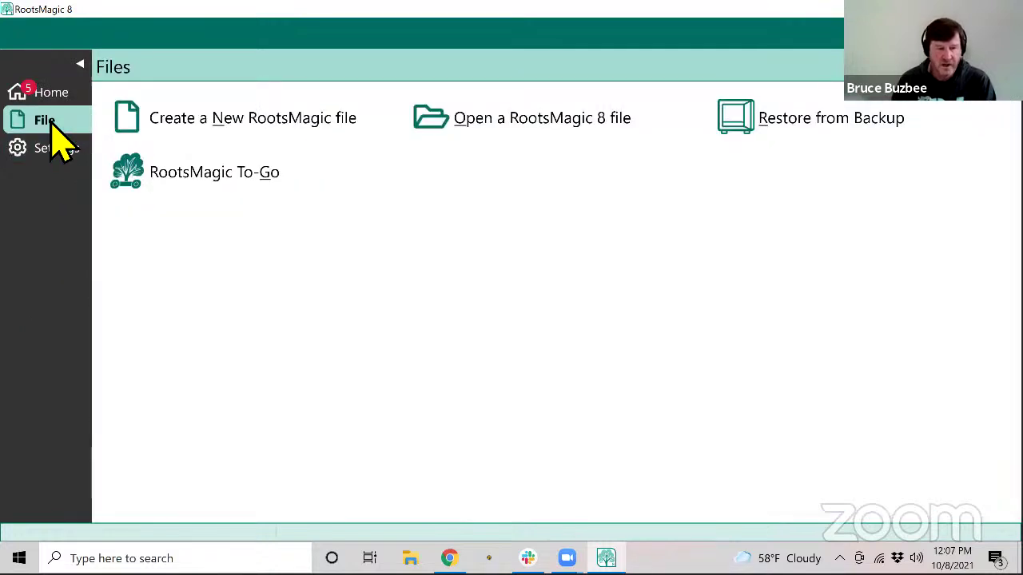
left_click(273, 124)
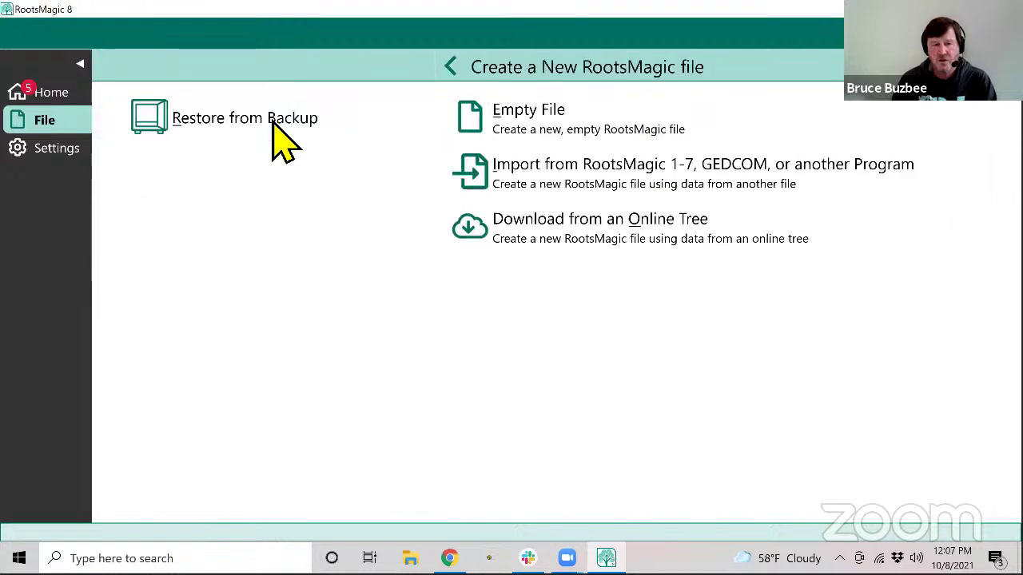
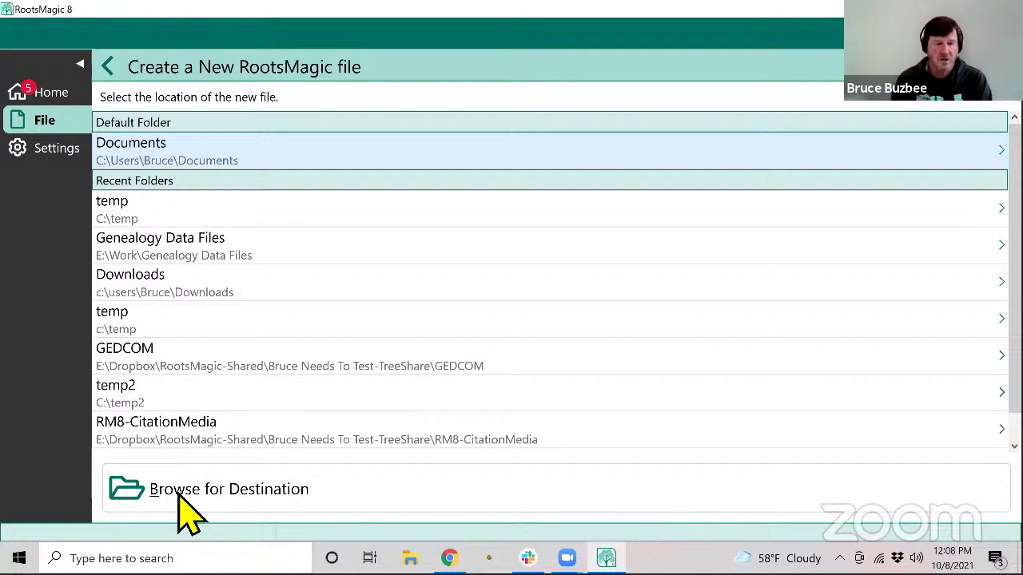
left_click(179, 496)
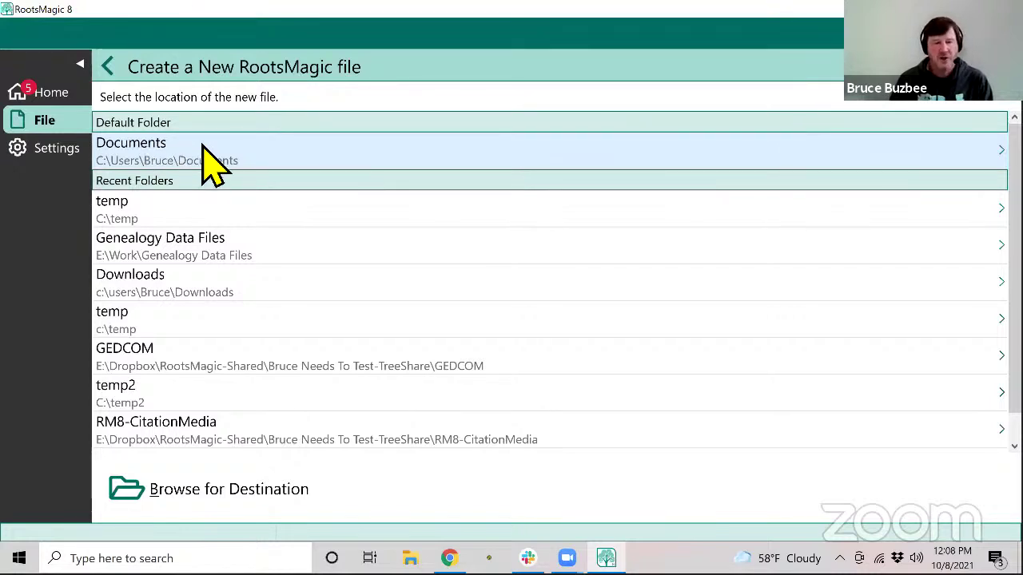
Set the default data folder to c:\temp in the folder settings
left_click(55, 153)
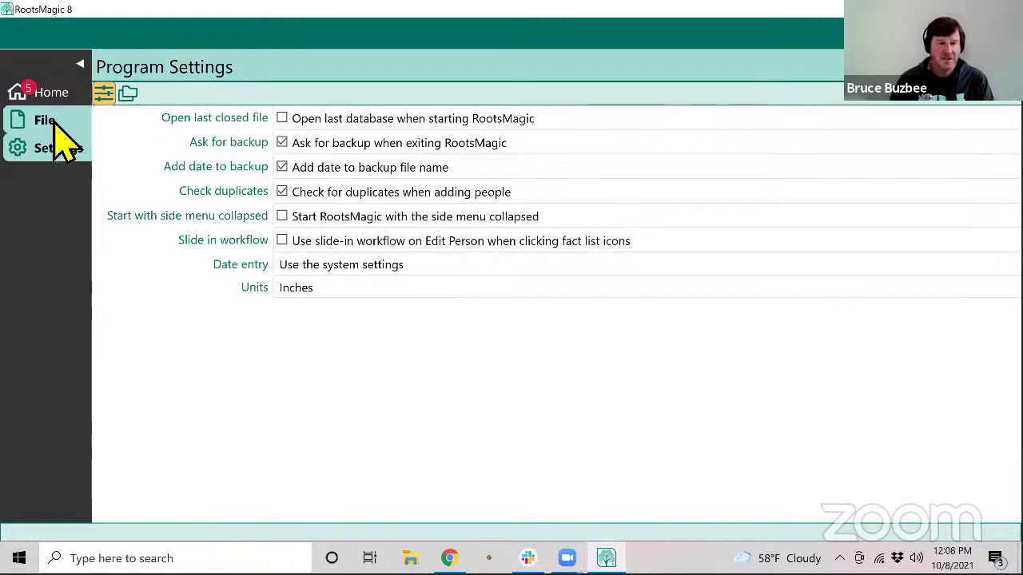
left_click(49, 122)
left_click(55, 152)
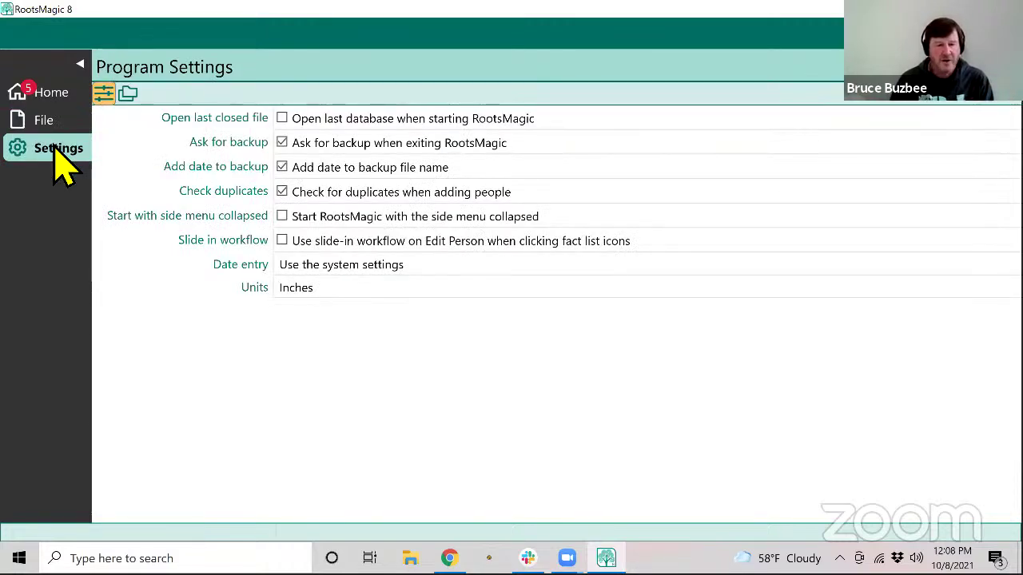
left_click(127, 95)
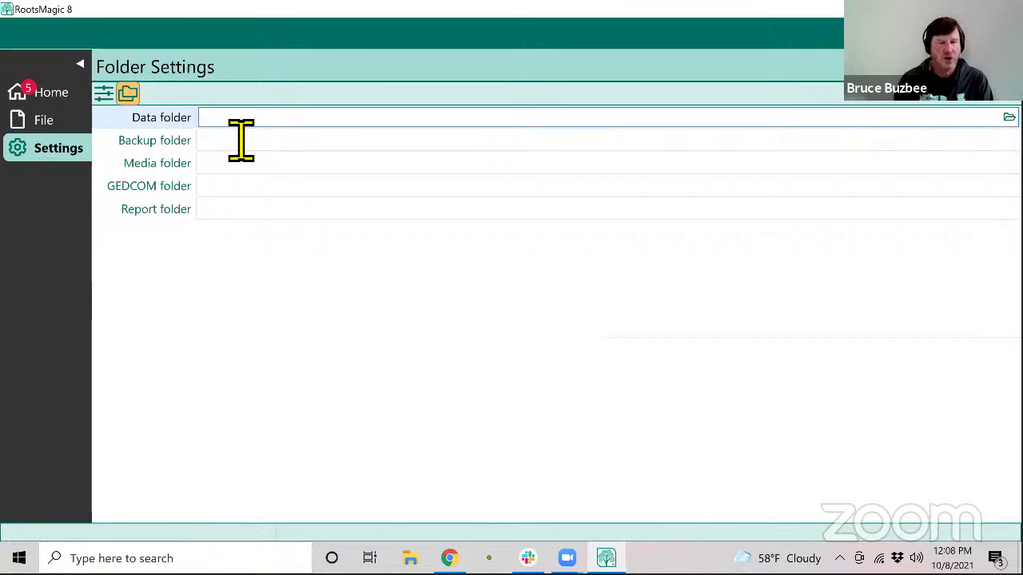
type("c:\\")
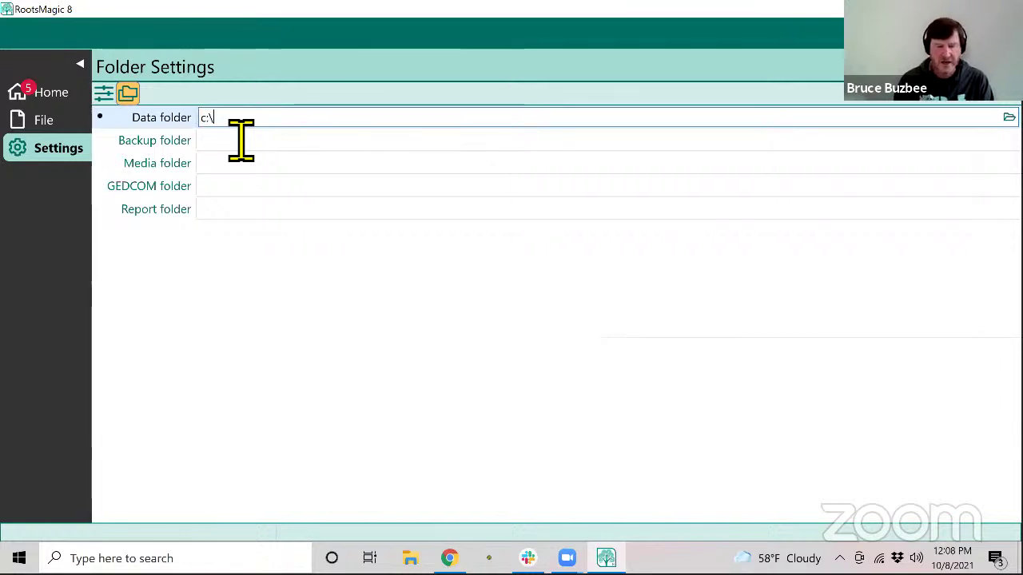
type("temp")
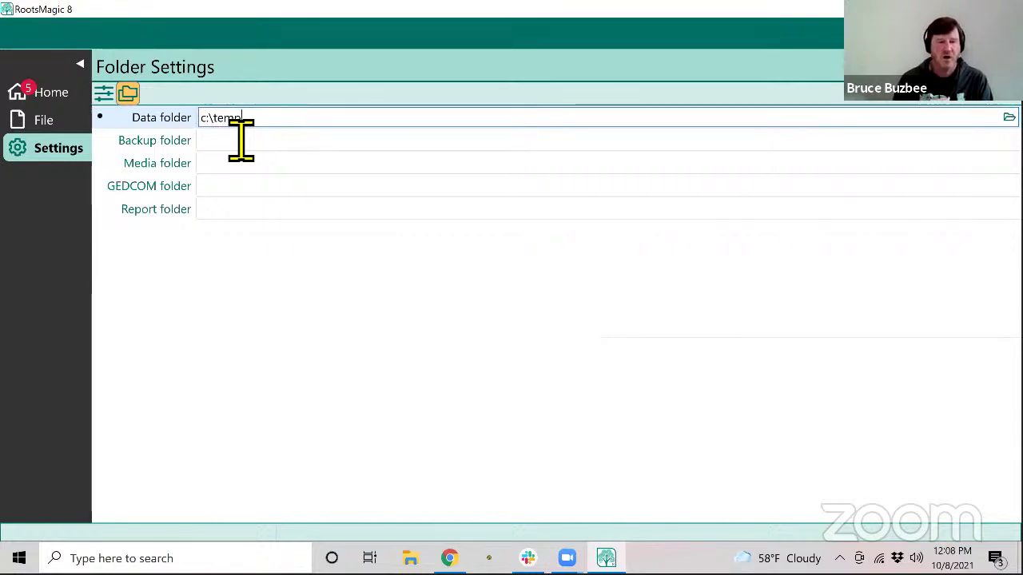
Start a new empty RootsMagic file to check which default folder is offered
left_click(32, 126)
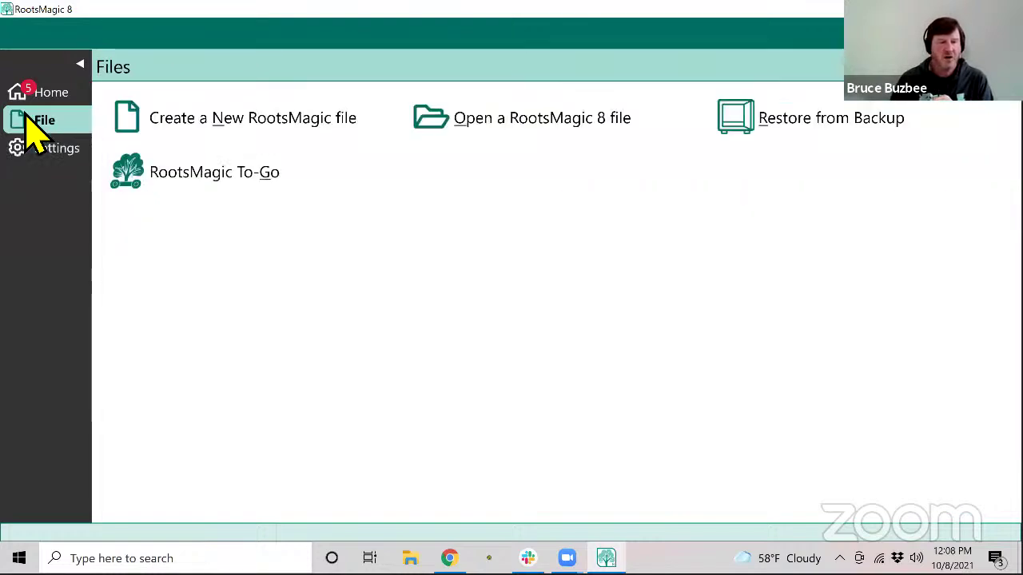
left_click(212, 122)
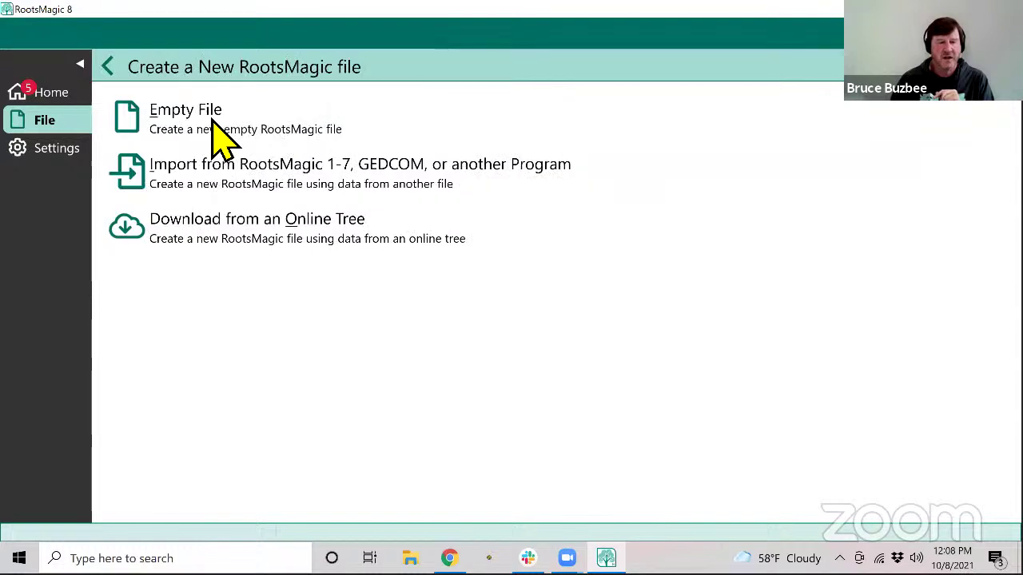
left_click(217, 132)
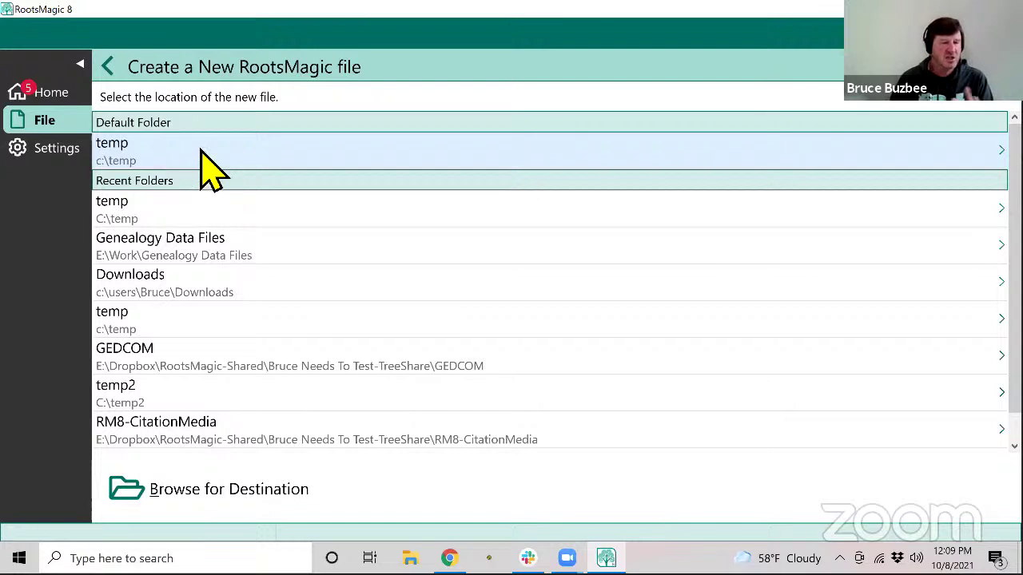
Clear the data folder path in the folder settings
left_click(74, 148)
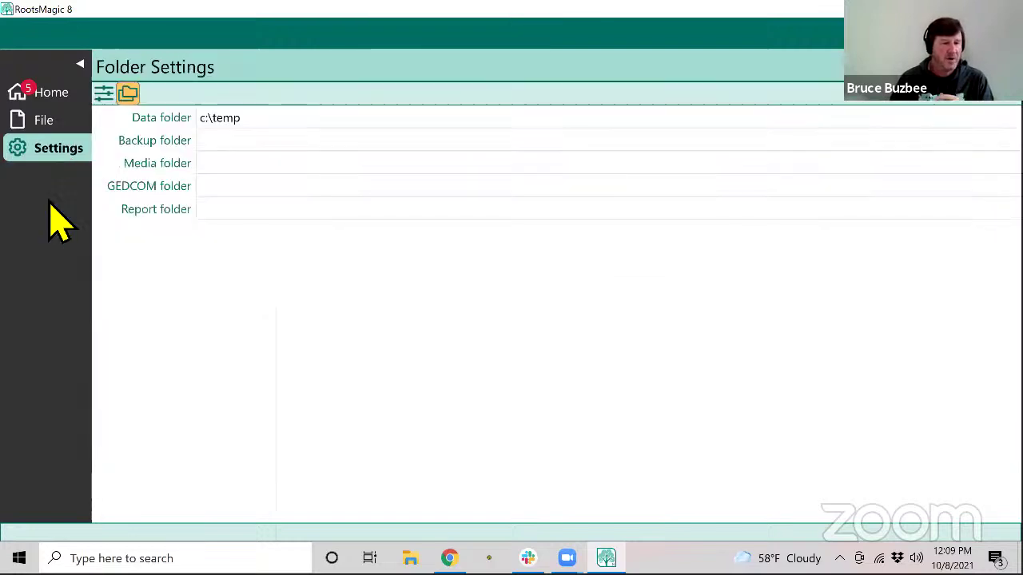
left_click(179, 123)
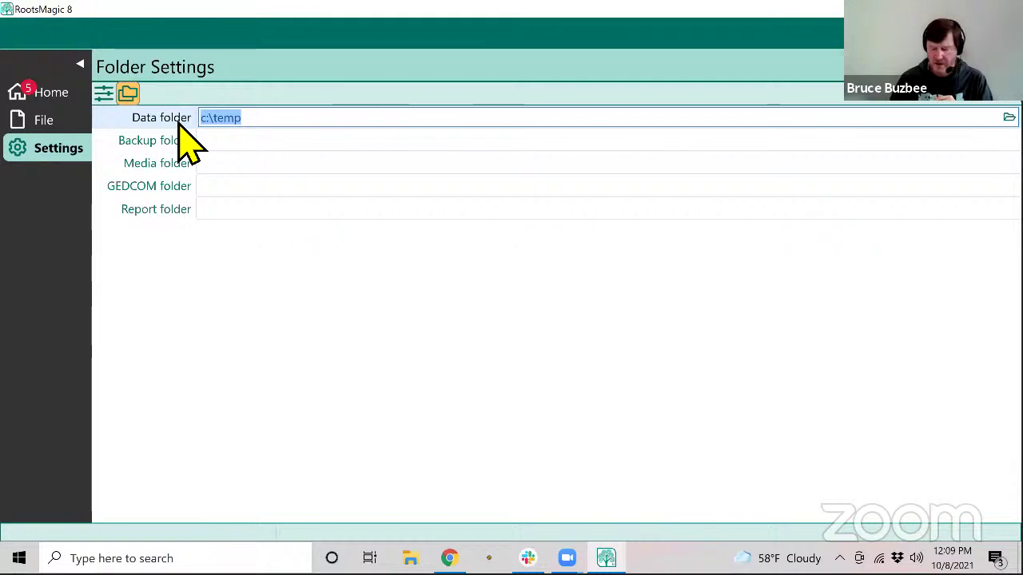
key("BackSpace")
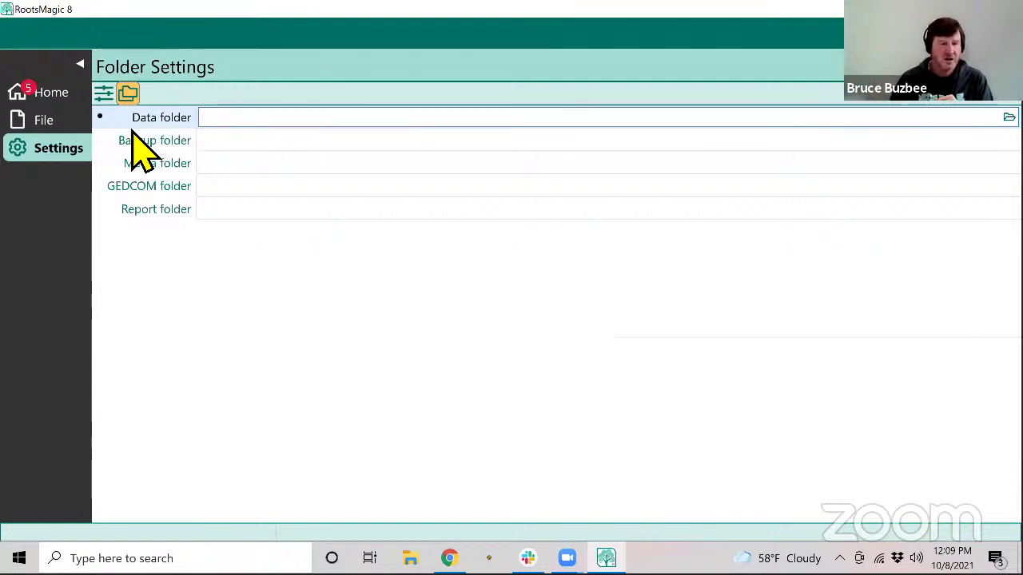
Check the save dialog for a new empty file in the default Documents folder, cancel it and return to the creation options
left_click(48, 122)
left_click(230, 134)
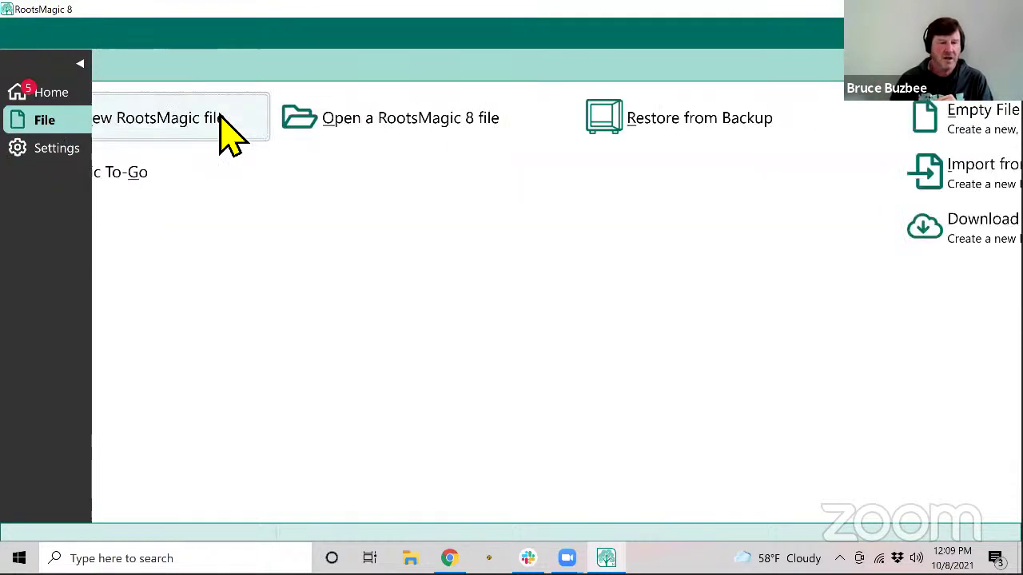
left_click(230, 133)
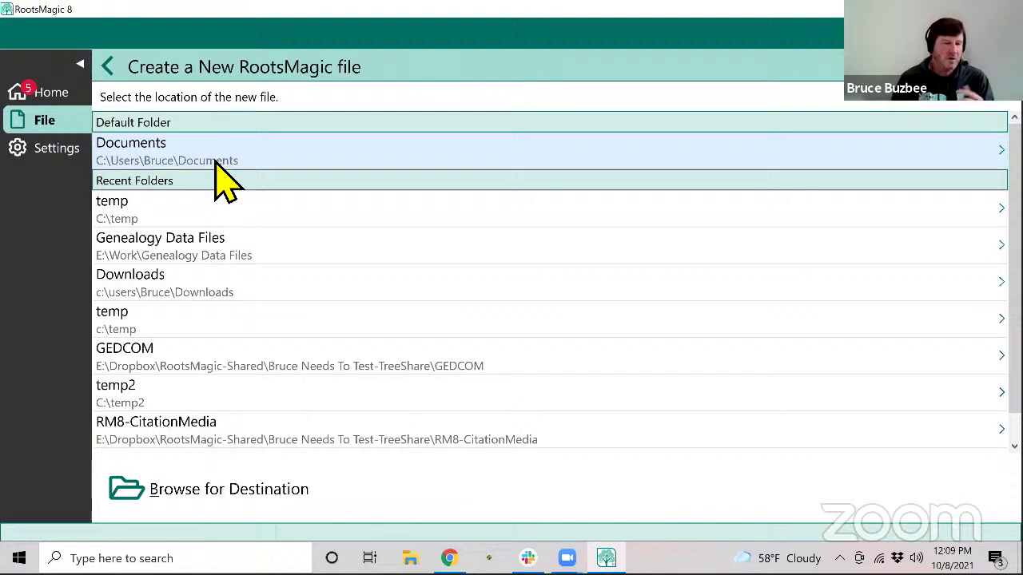
left_click(206, 153)
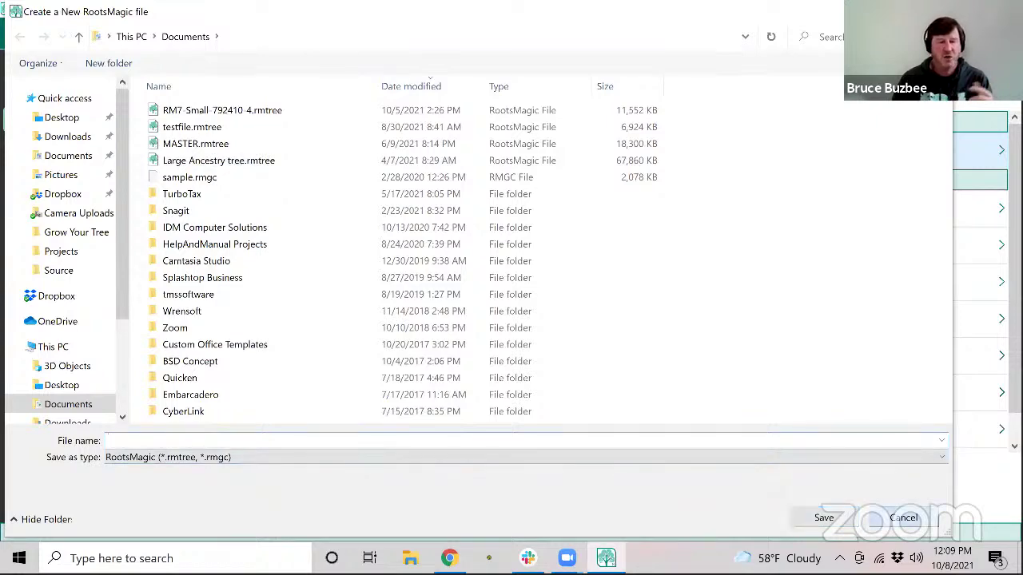
key("Escape")
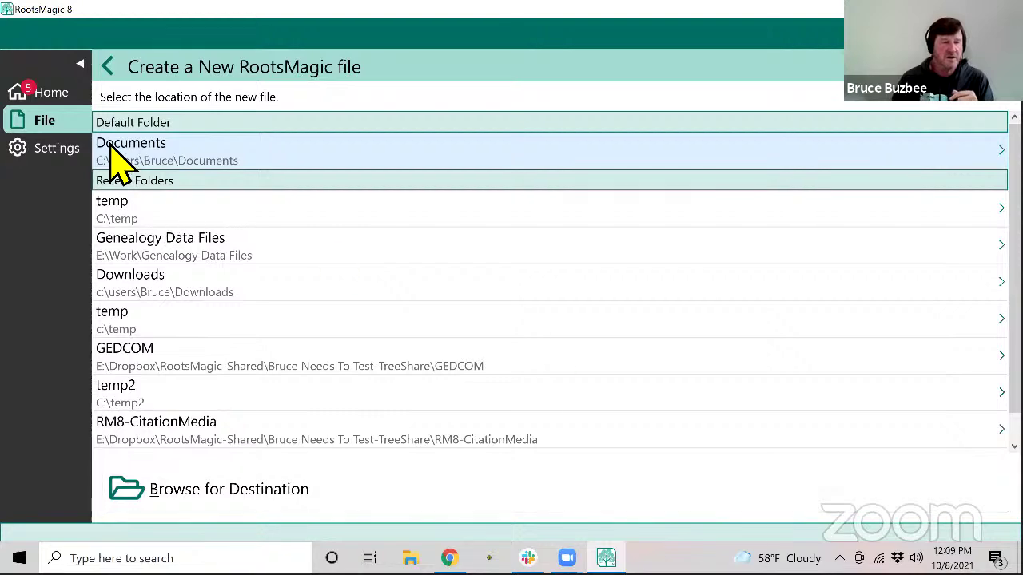
left_click(108, 67)
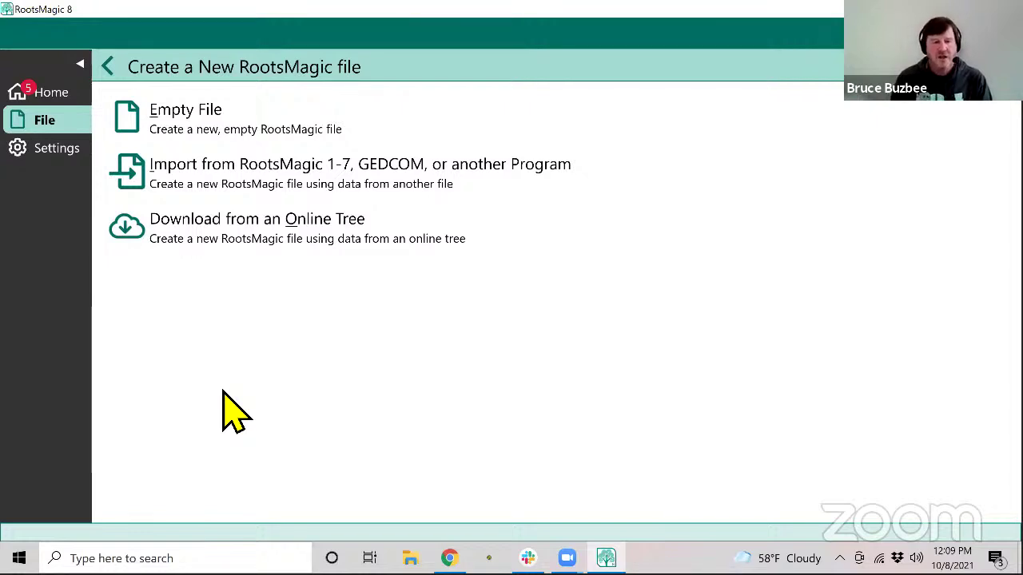
Import the RootsMagic 1-7 file sample.rmgc into a new sample.rmtree in Documents with default options, and select the root person's father in the pedigree
left_click(231, 191)
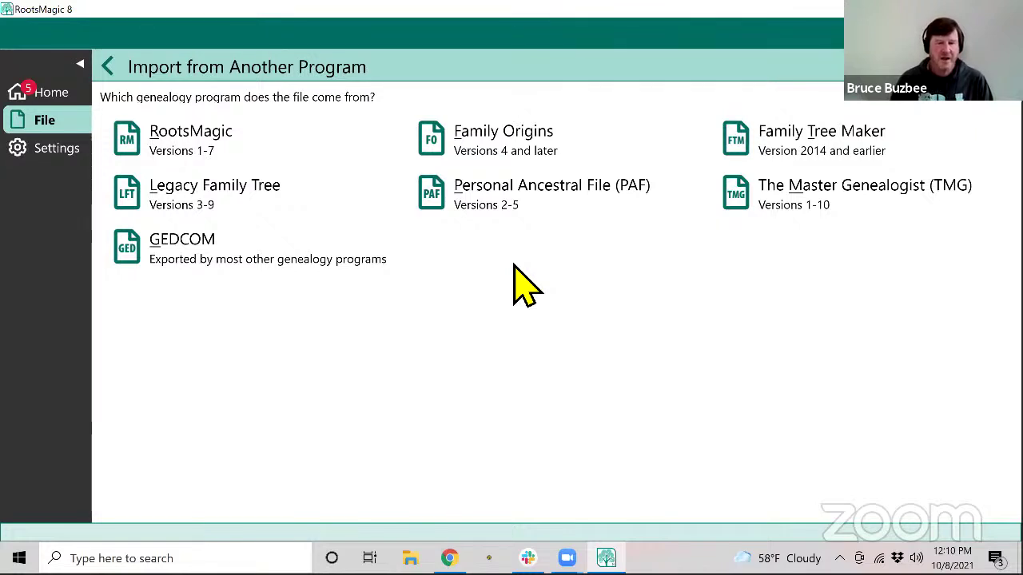
left_click(180, 150)
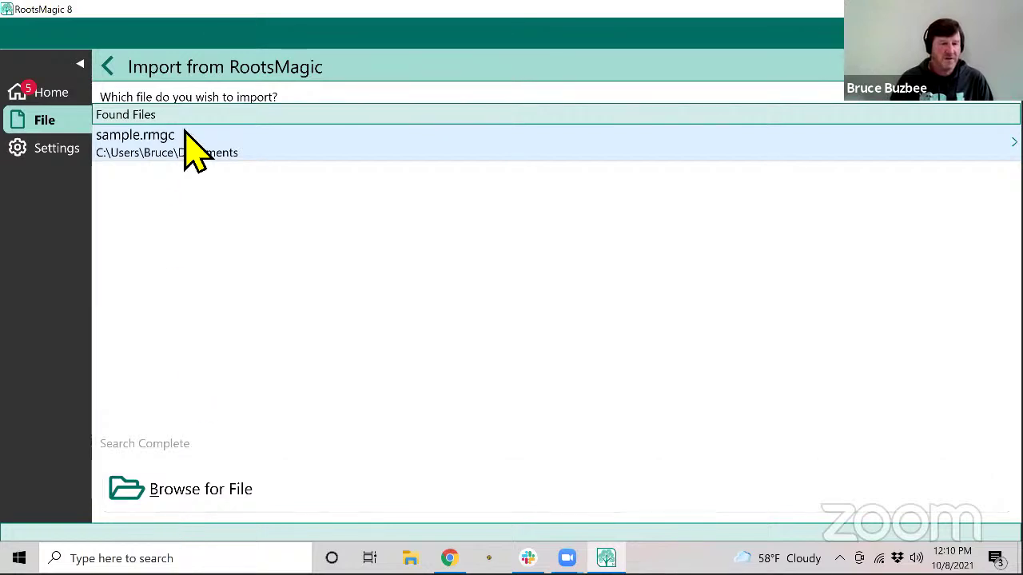
left_click(155, 140)
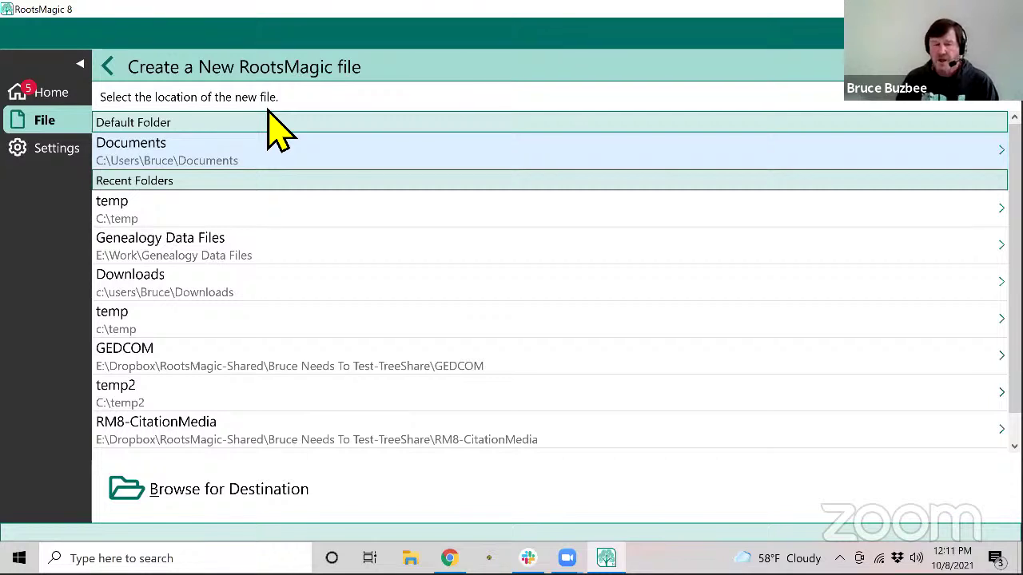
left_click(159, 164)
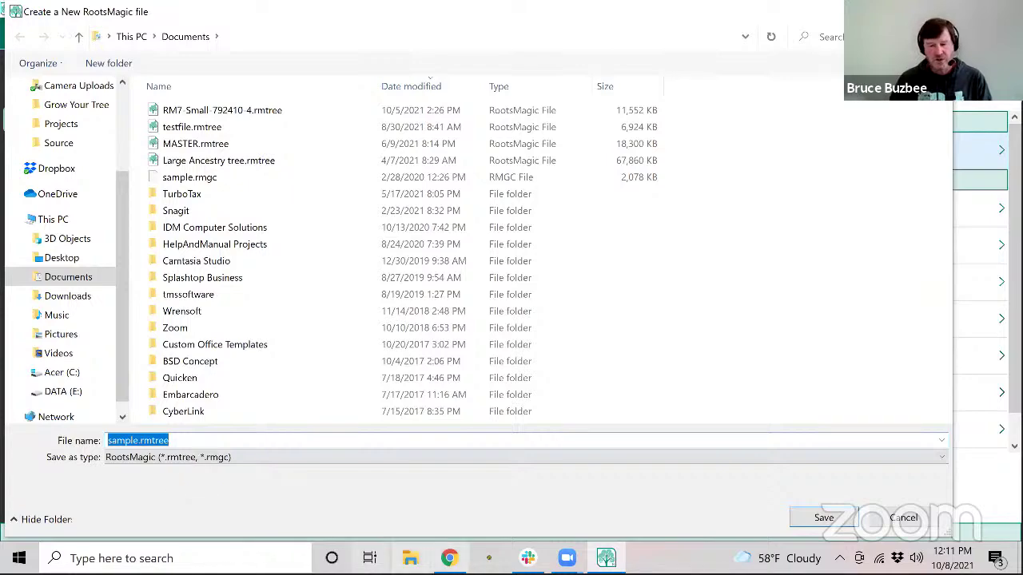
key("Return")
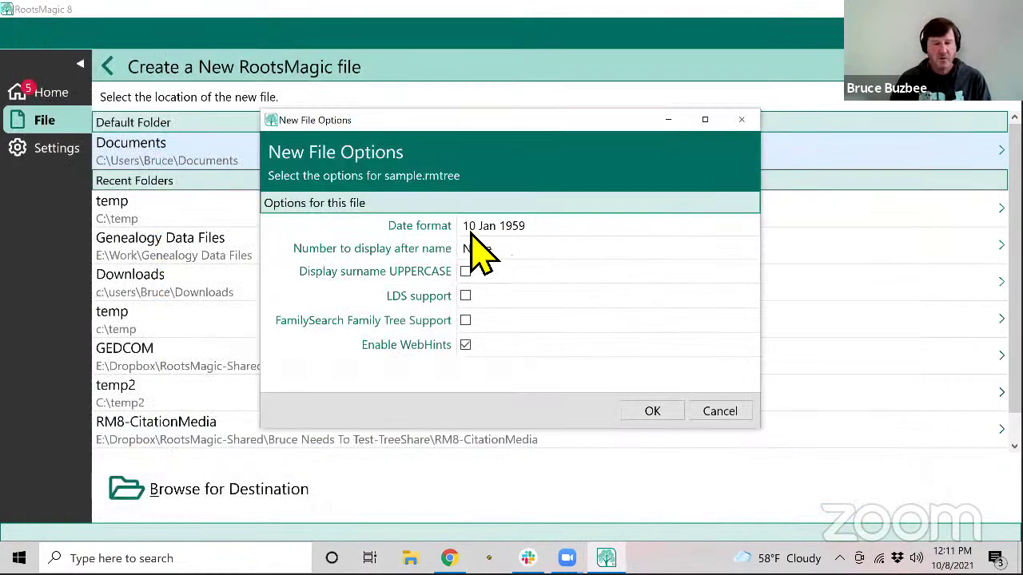
left_click(654, 413)
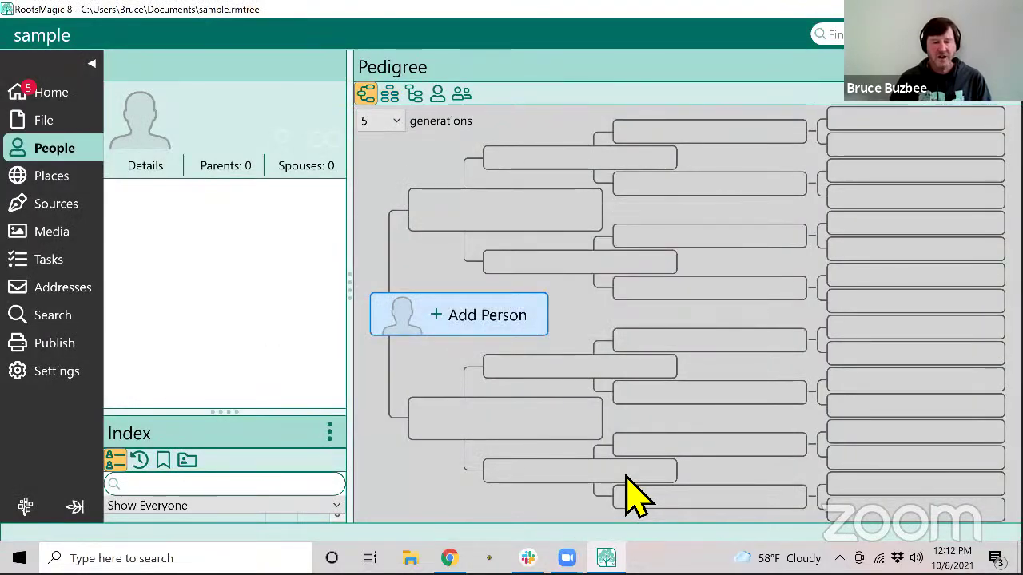
left_click(457, 201)
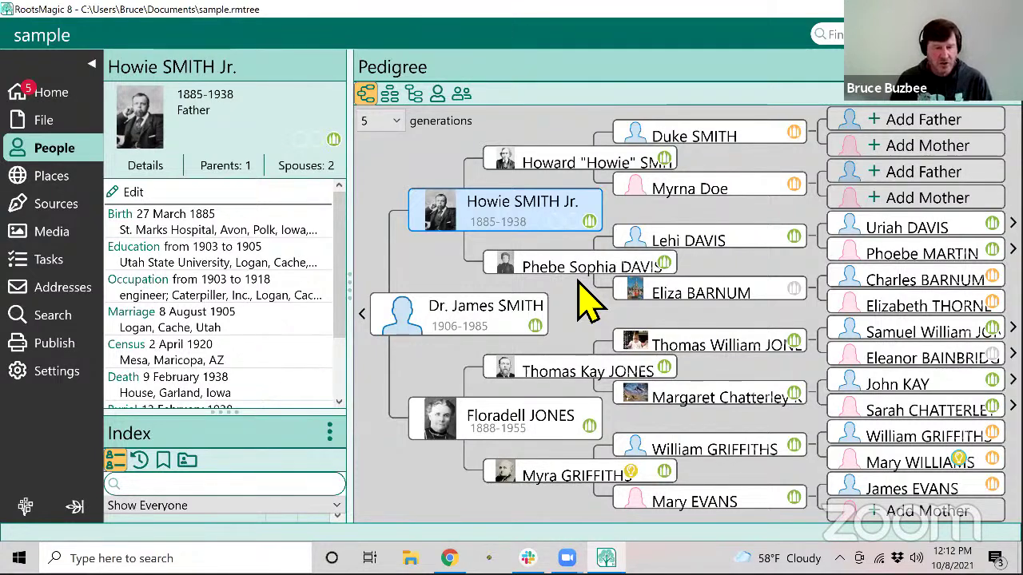
Delete the open sample.rmtree database with the file tools, ticking the confirmation that it is wanted
left_click(48, 121)
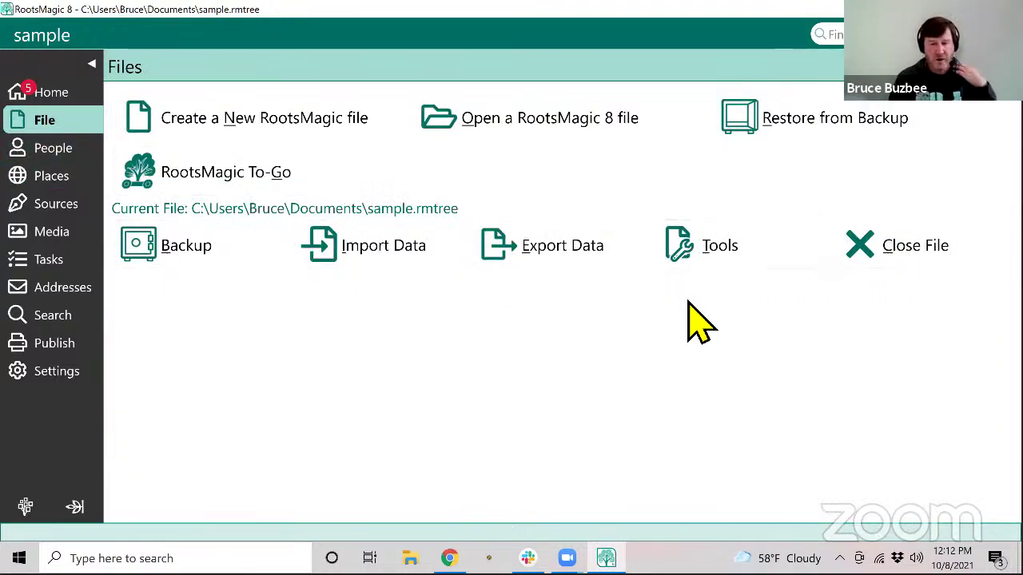
left_click(724, 249)
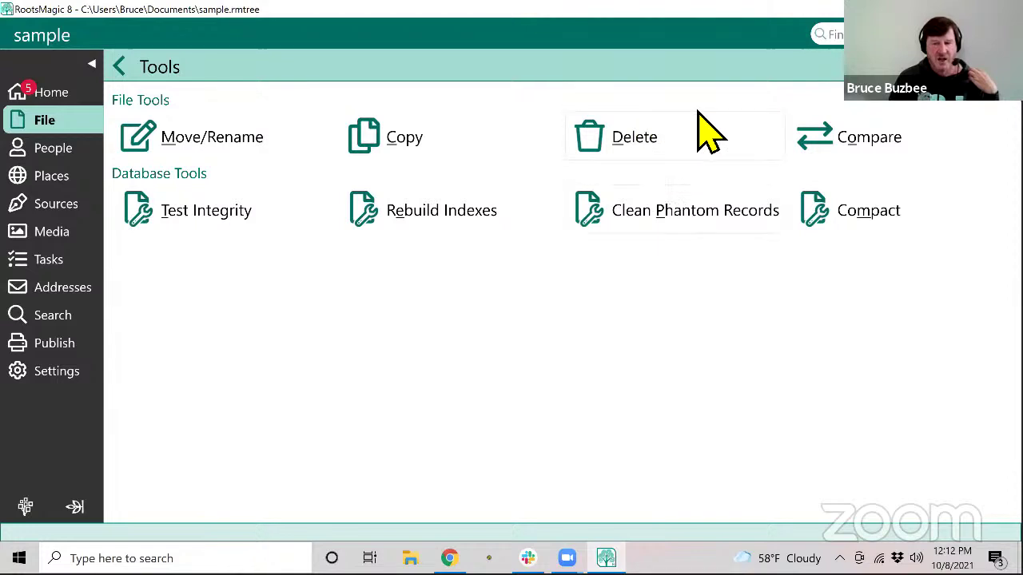
left_click(655, 137)
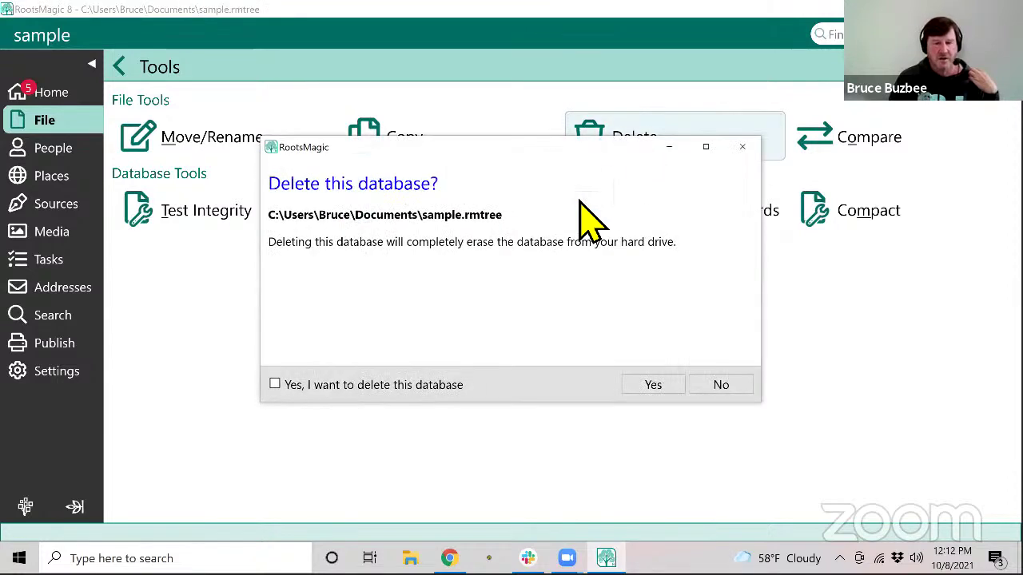
left_click(402, 384)
left_click(647, 388)
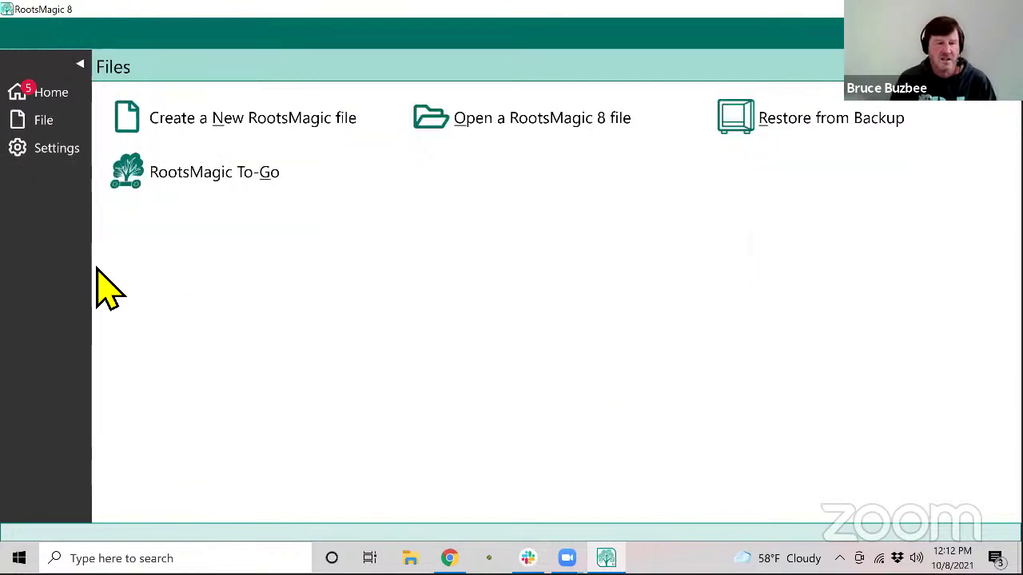
Try to open the older sample.rmgc as an existing file, accept its conversion, and back out to the file options
left_click(46, 125)
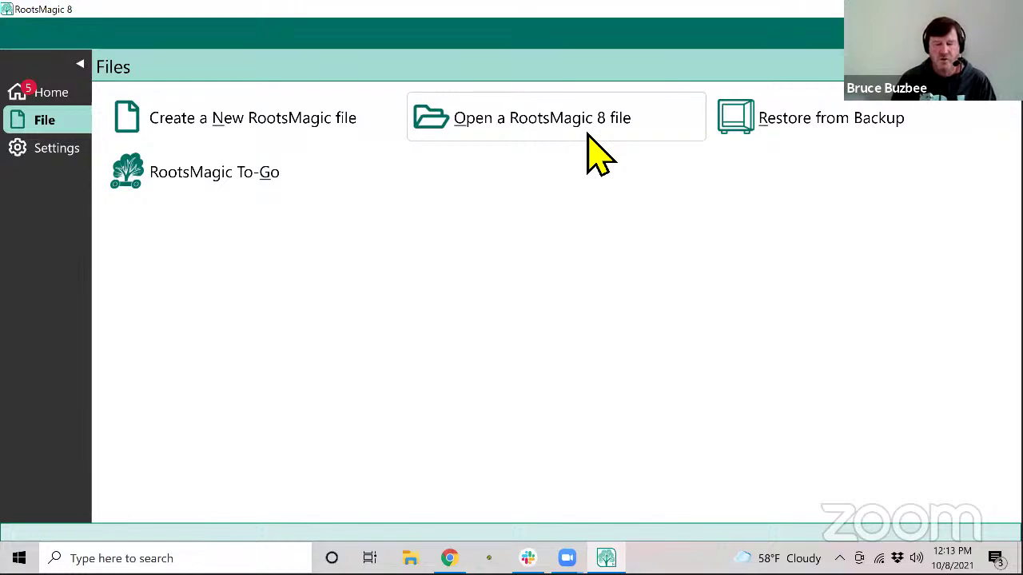
left_click(472, 128)
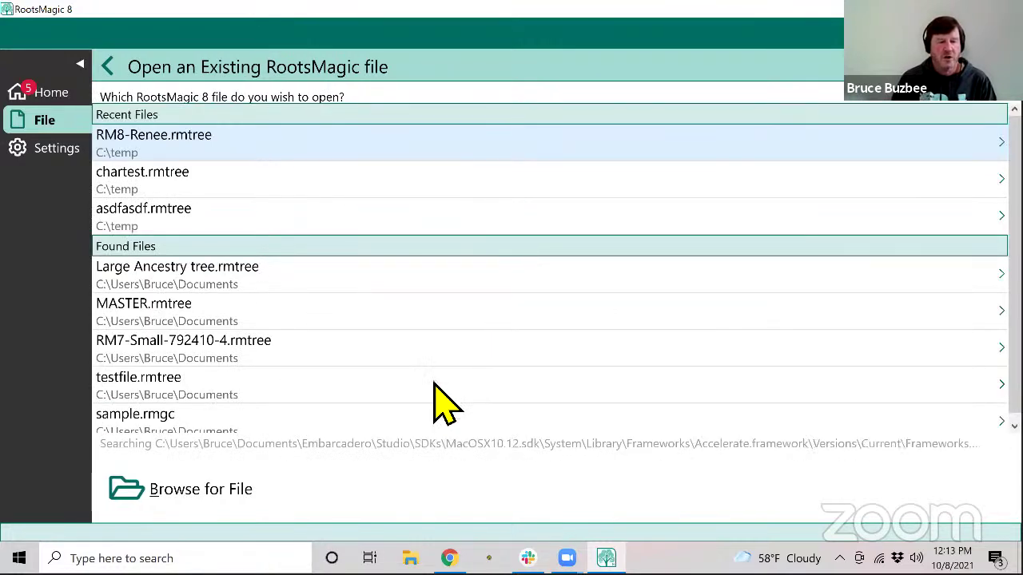
left_click(182, 430)
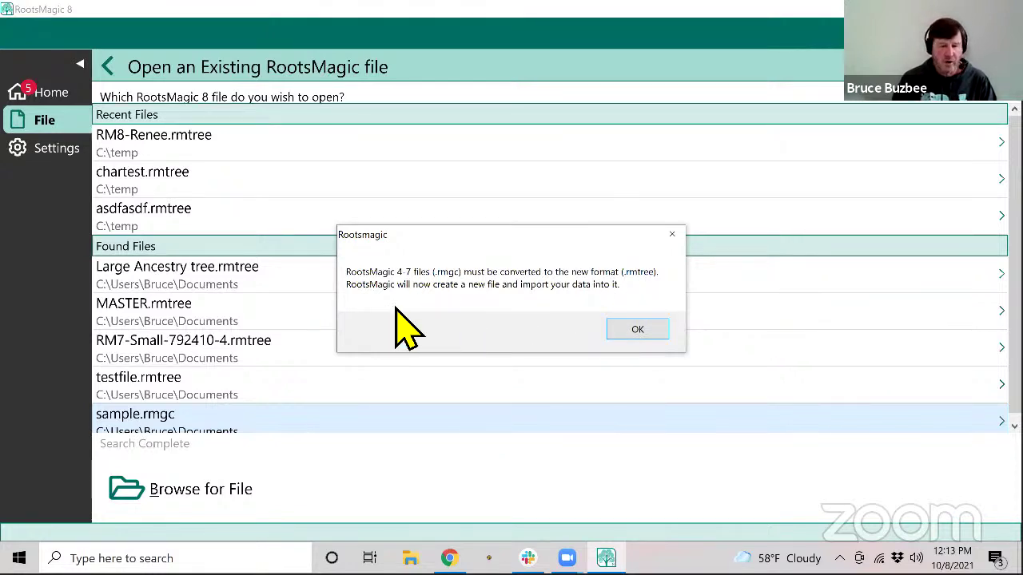
left_click(631, 330)
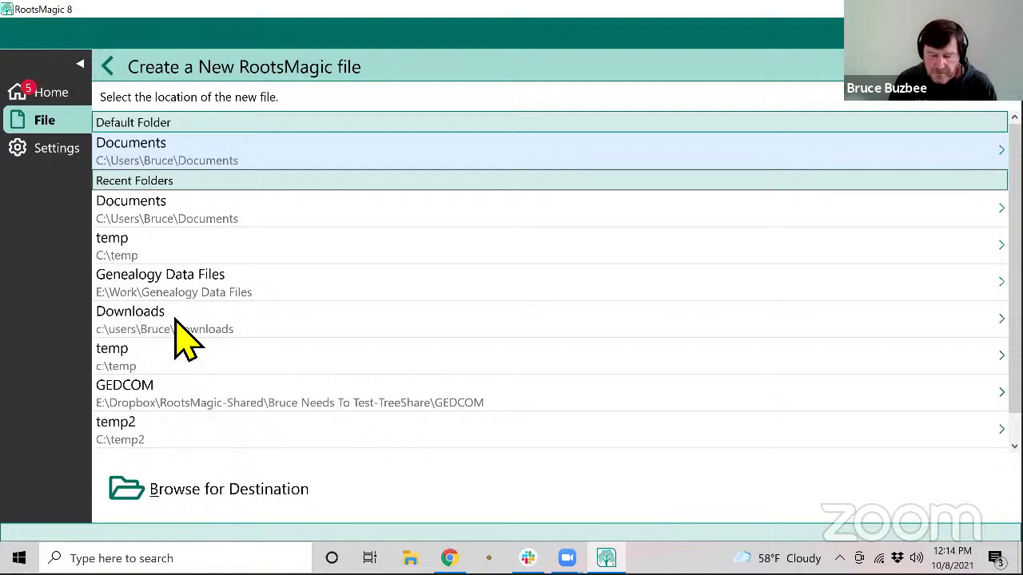
left_click(112, 69)
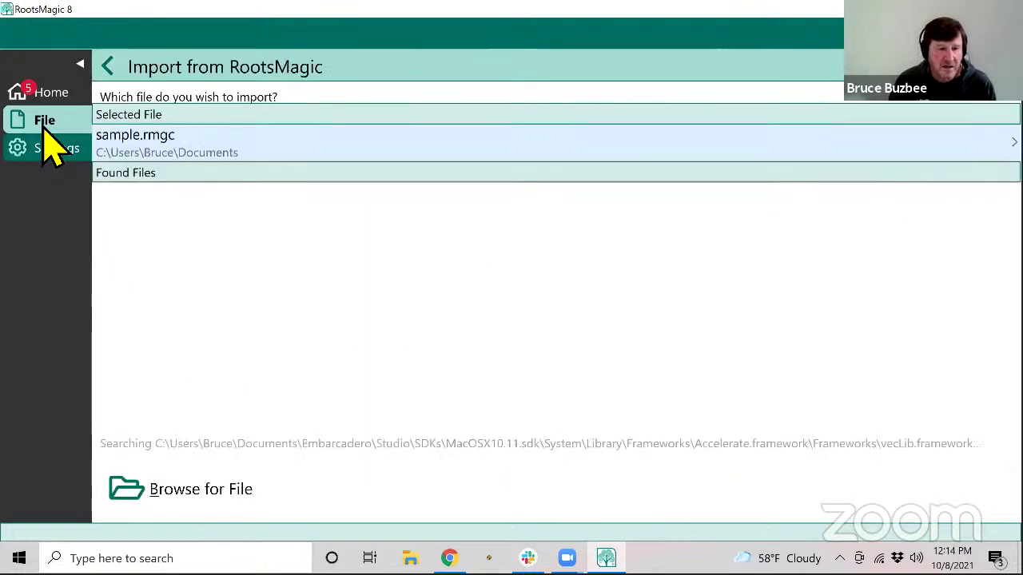
left_click(44, 127)
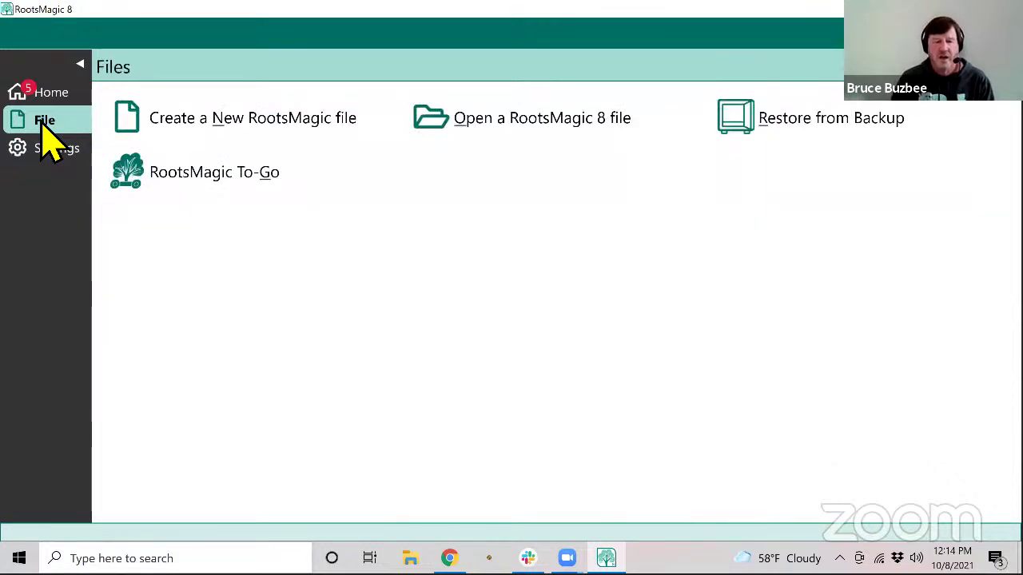
Examine the program import sources and online tree sources offered for creating a new file, and return to the file options
left_click(192, 119)
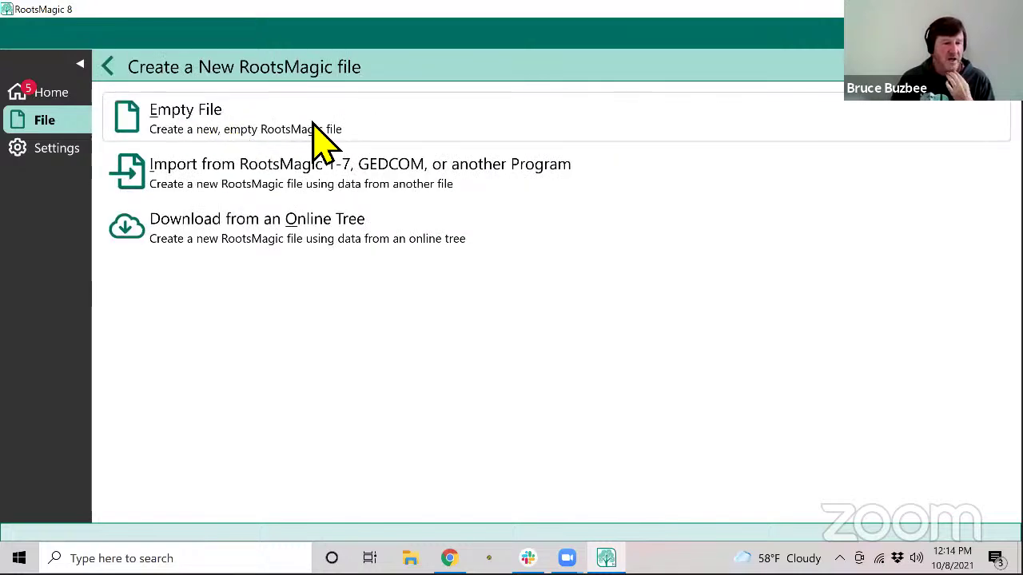
left_click(240, 189)
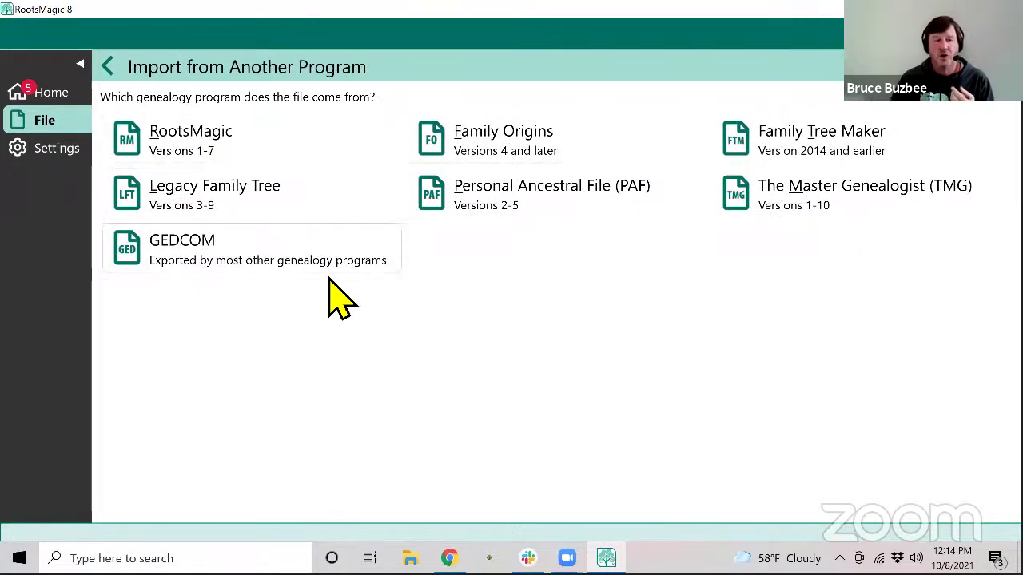
left_click(107, 69)
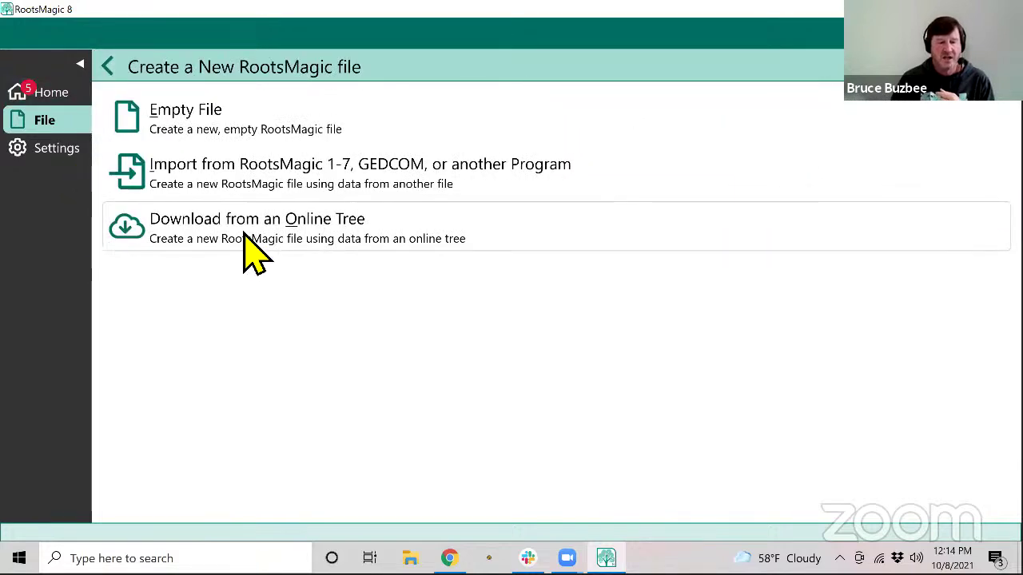
left_click(244, 236)
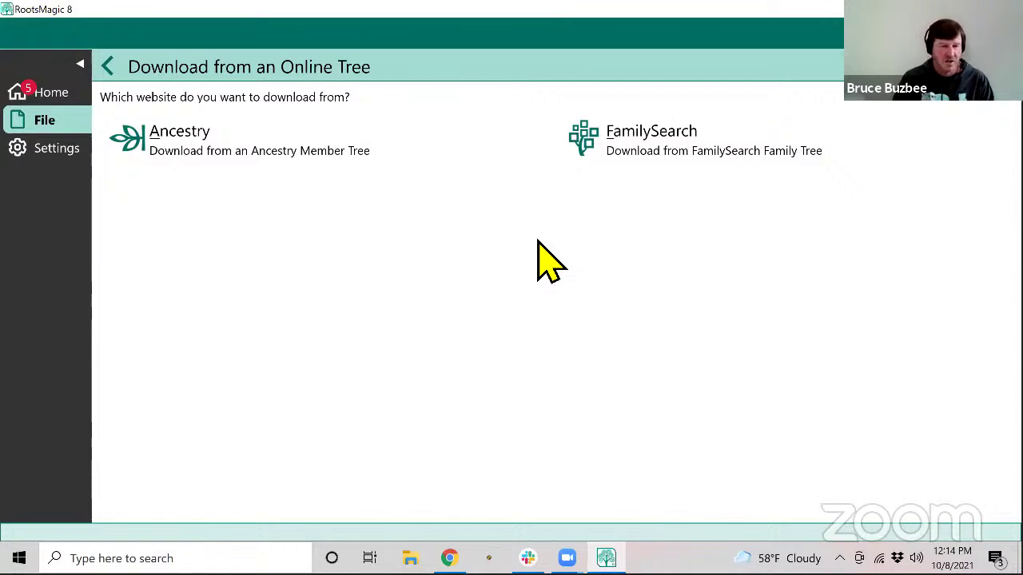
left_click(107, 67)
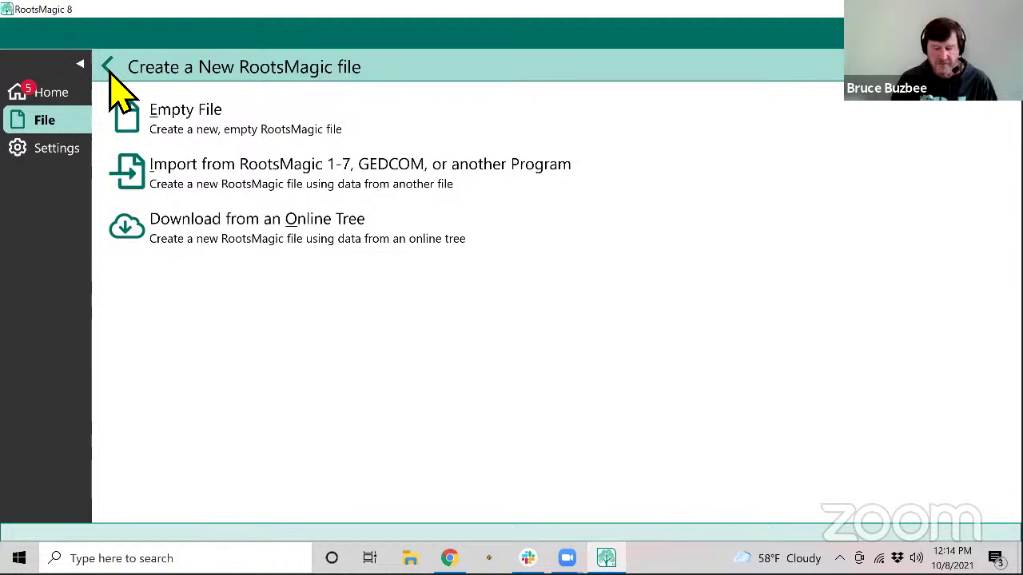
left_click(107, 68)
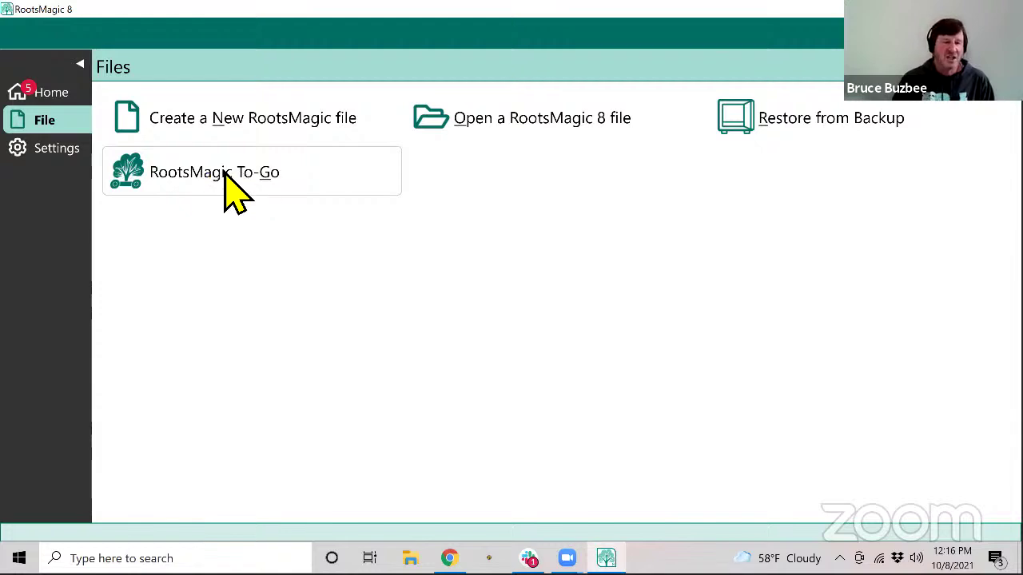
Read the RootsMagic To-Go wiki page on installation, creating the launcher and adding files in Chrome, and return to RootsMagic
left_click(225, 174)
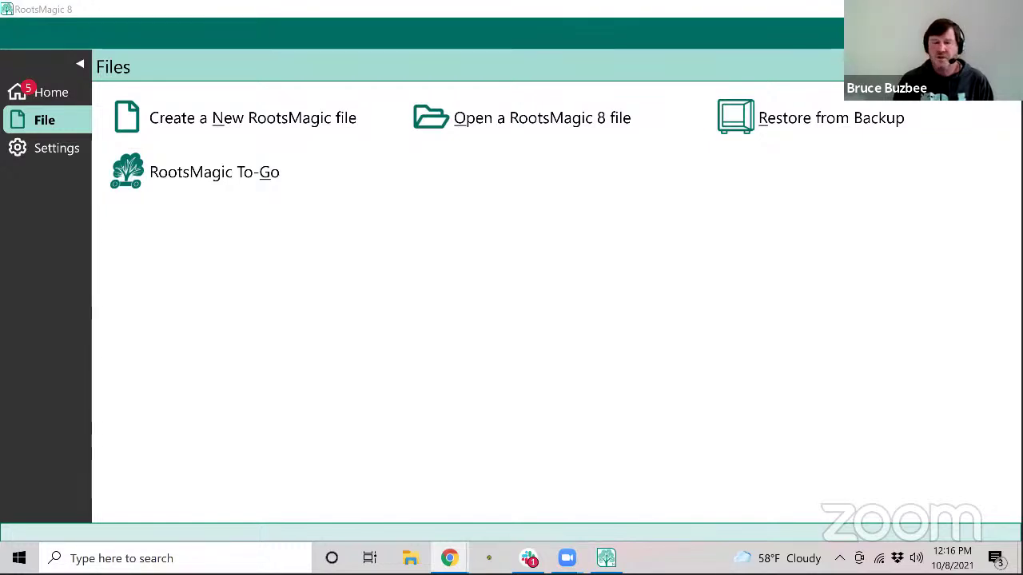
key("alt+Tab")
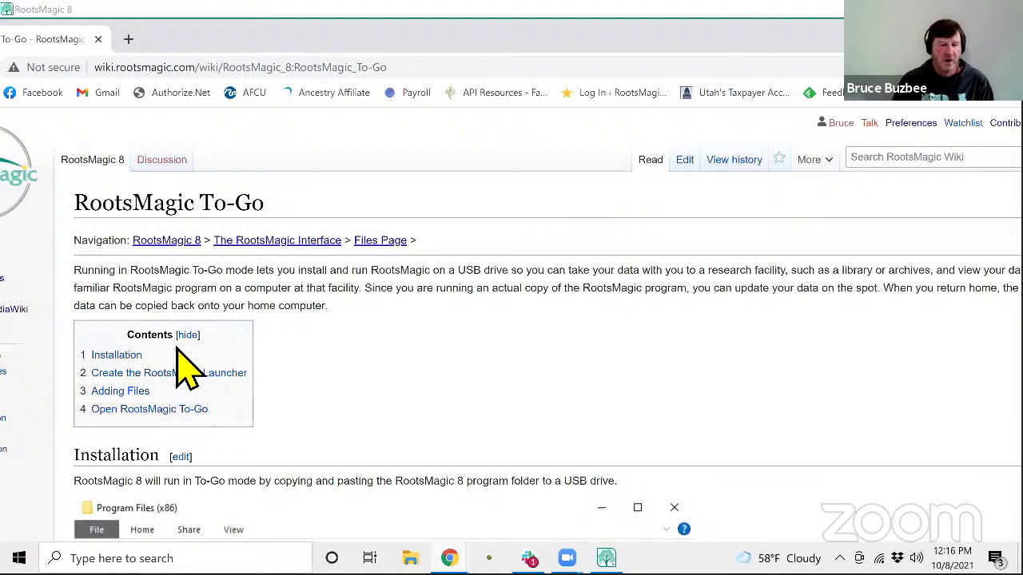
scroll(310, 371, "down", 5)
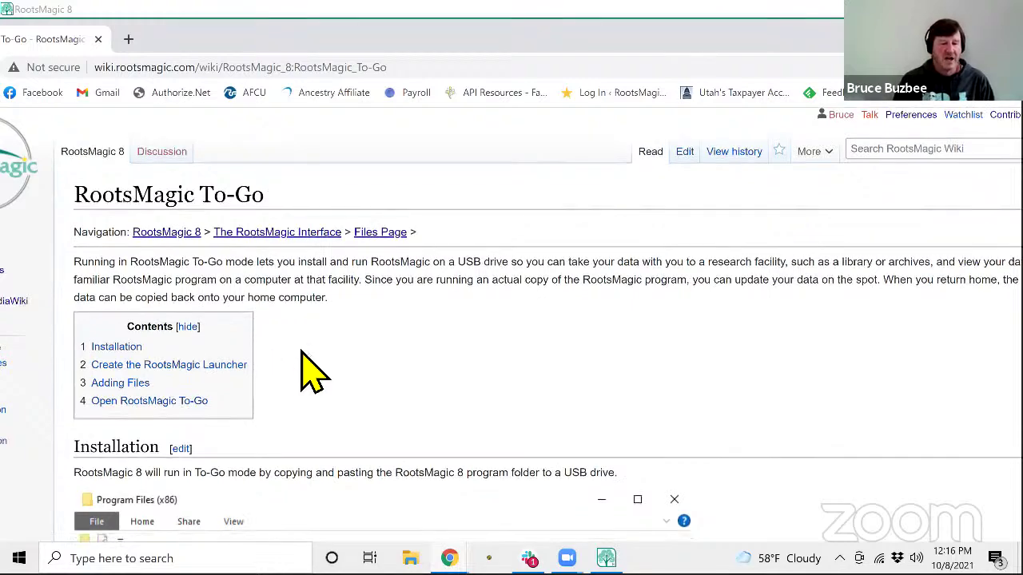
scroll(240, 280, "down", 7)
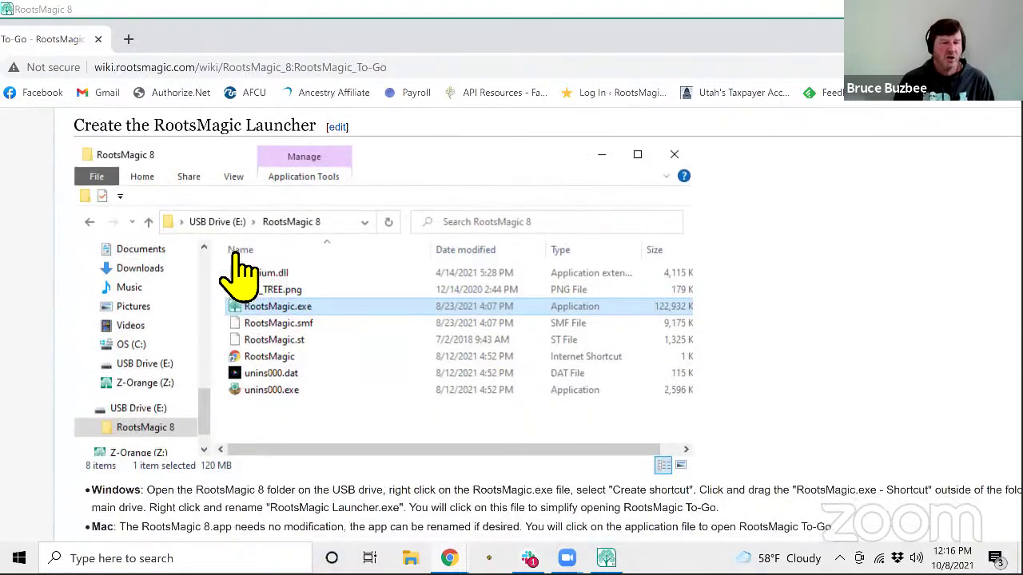
scroll(239, 271, "up", 5)
scroll(240, 272, "down", 1)
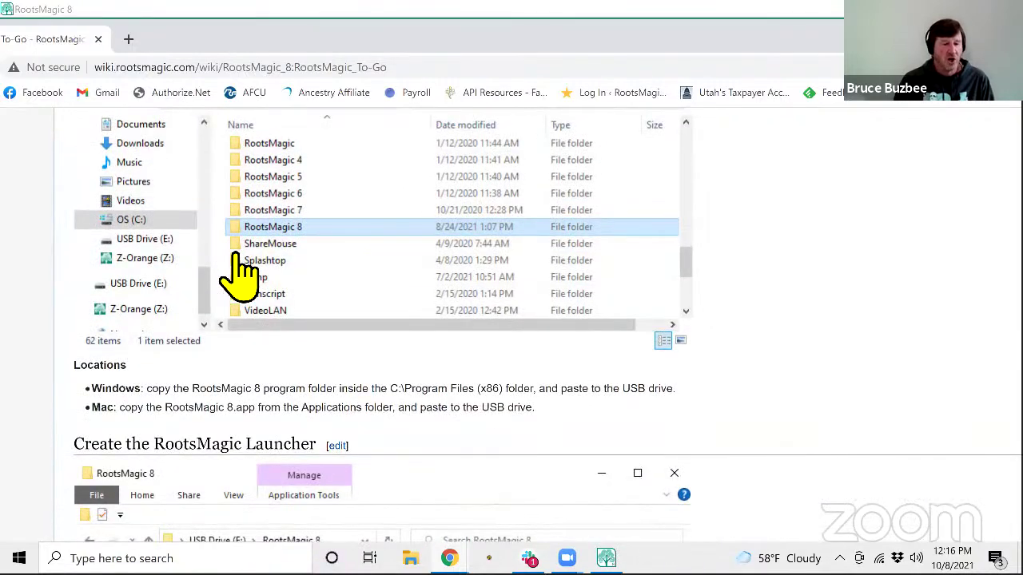
scroll(240, 272, "down", 2)
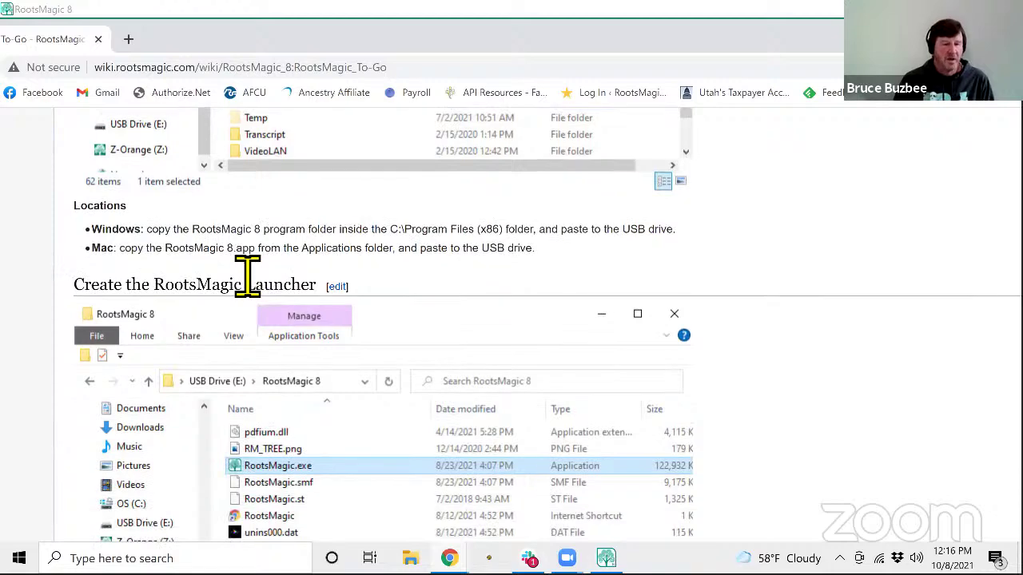
scroll(244, 276, "down", 6)
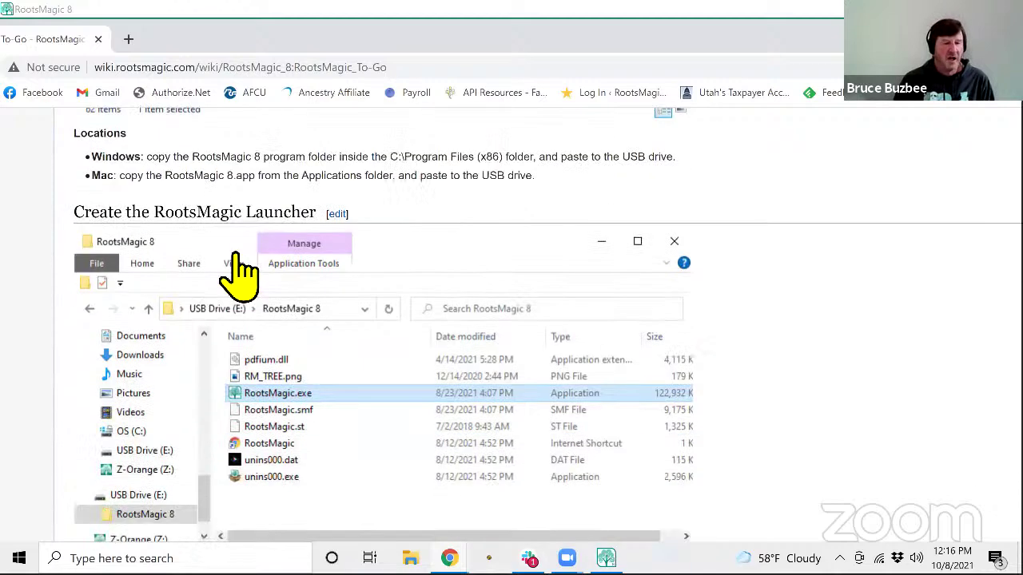
scroll(240, 272, "down", 9)
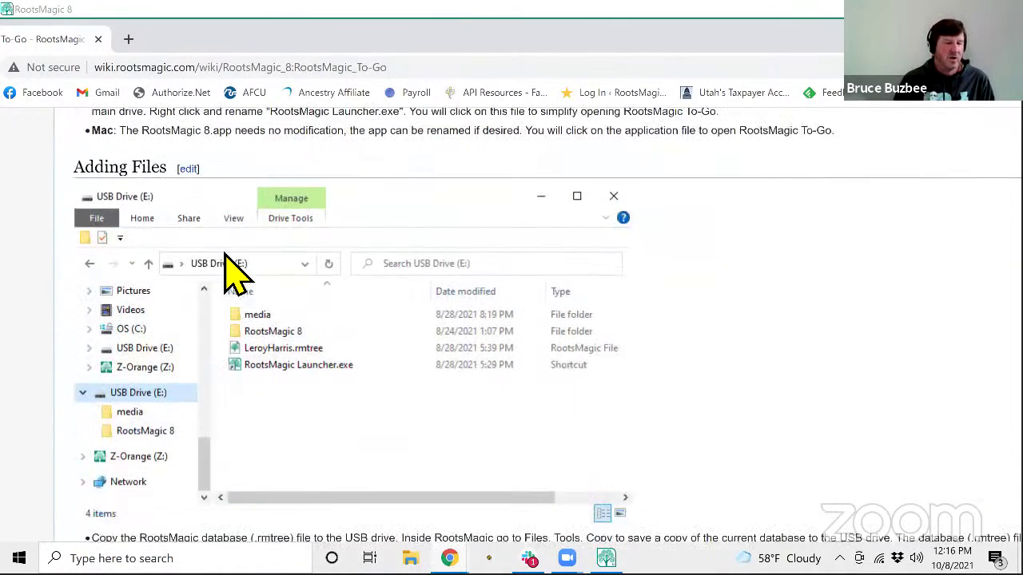
scroll(247, 276, "up", 15)
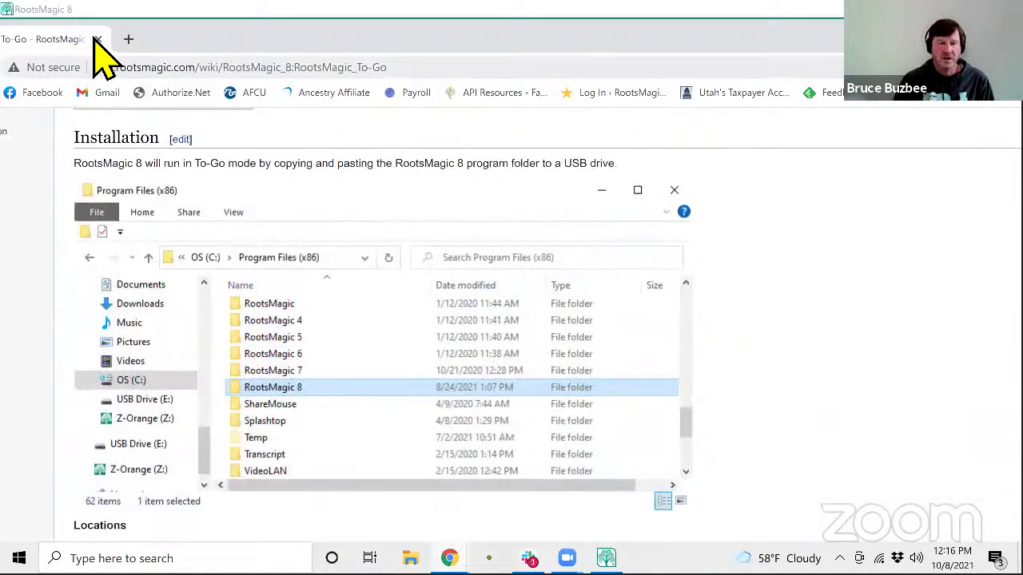
key("alt+Tab")
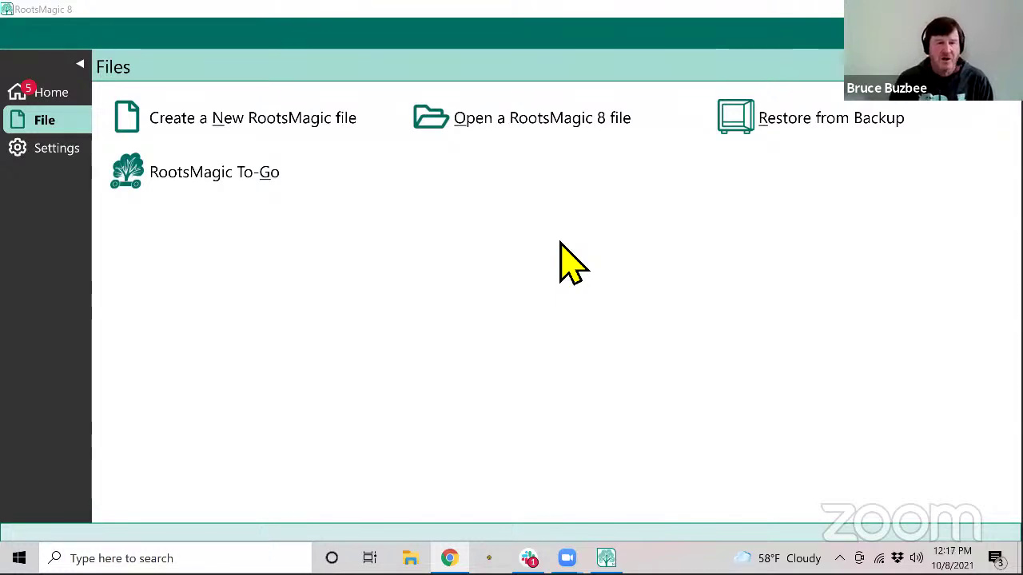
Open the recent file RM8-Renee.rmtree from the Home page and view its file properties
left_click(50, 94)
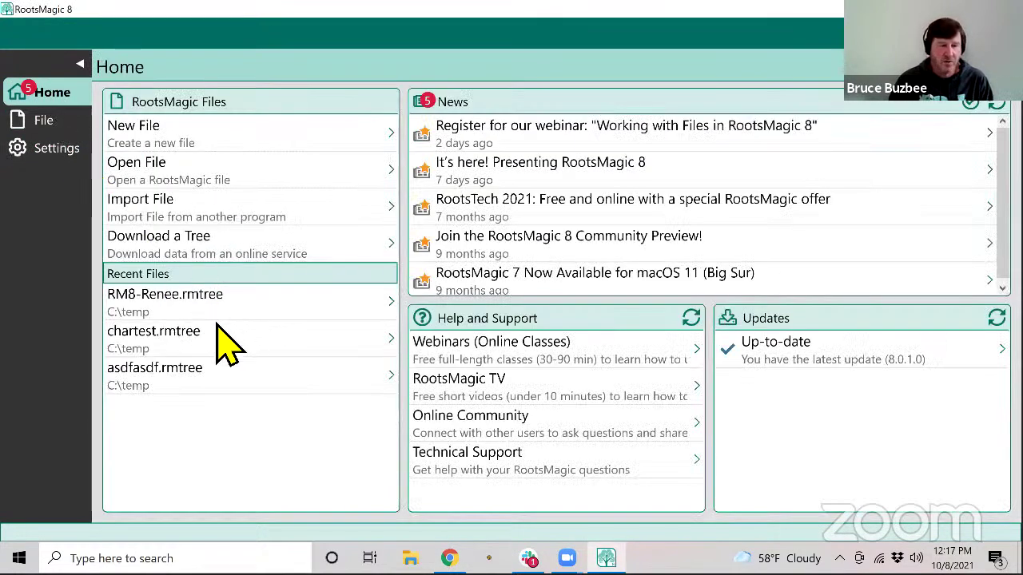
left_click(44, 124)
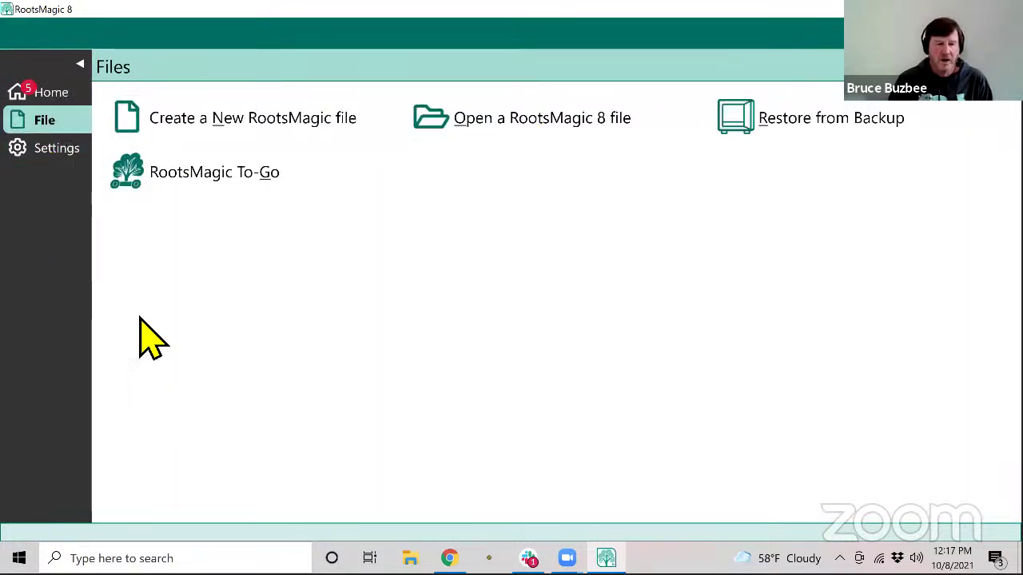
left_click(42, 89)
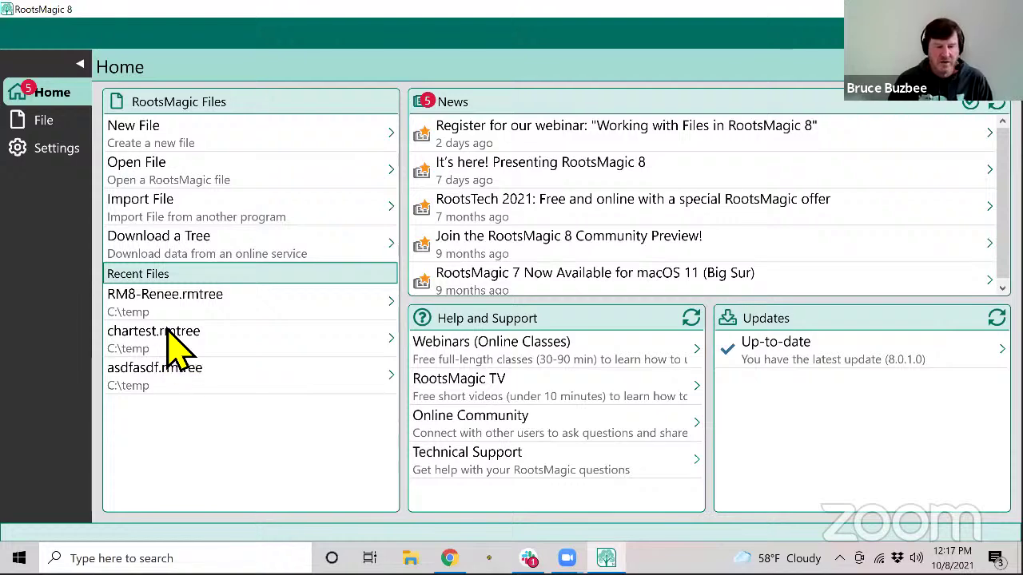
left_click(181, 294)
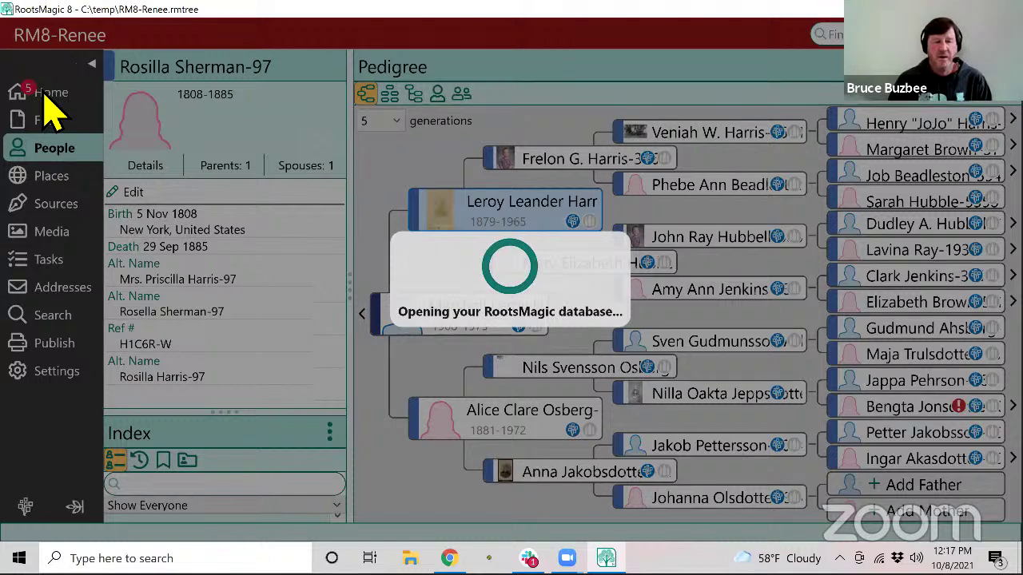
left_click(48, 96)
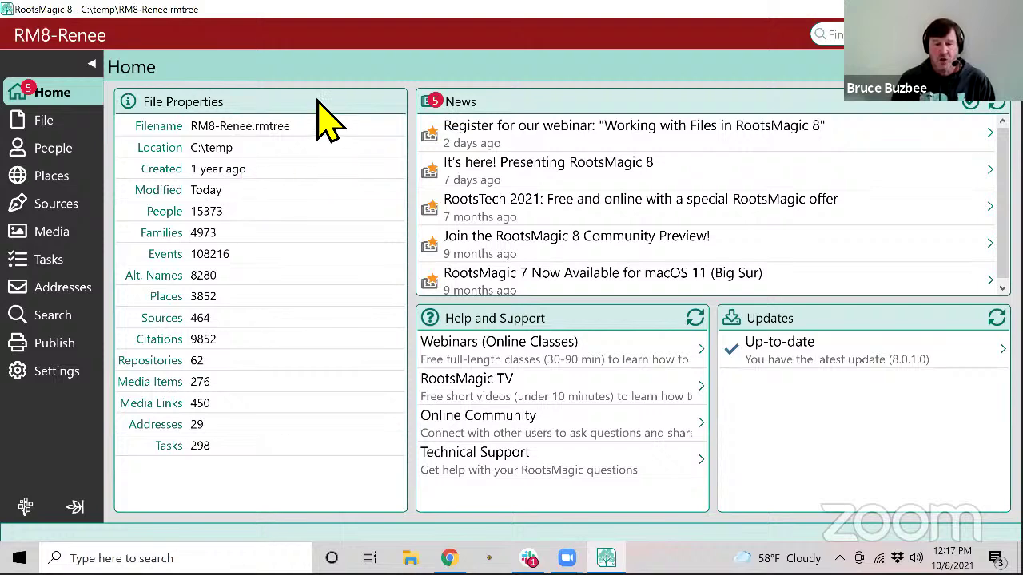
Check the restore destinations offered for the backup ancstry_test (2021-01-03).rmbackup, and return to the list of backup files
left_click(45, 130)
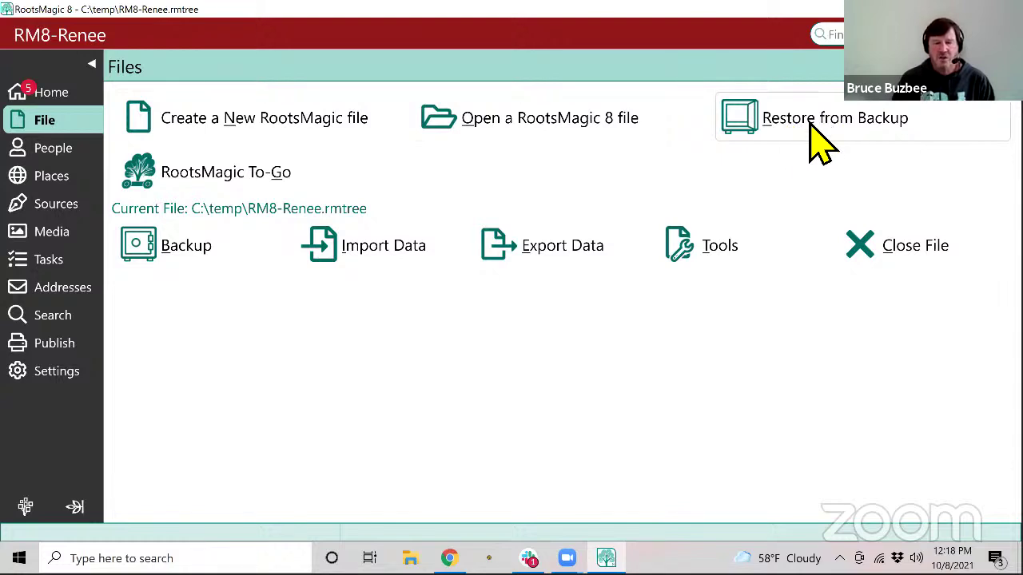
left_click(771, 127)
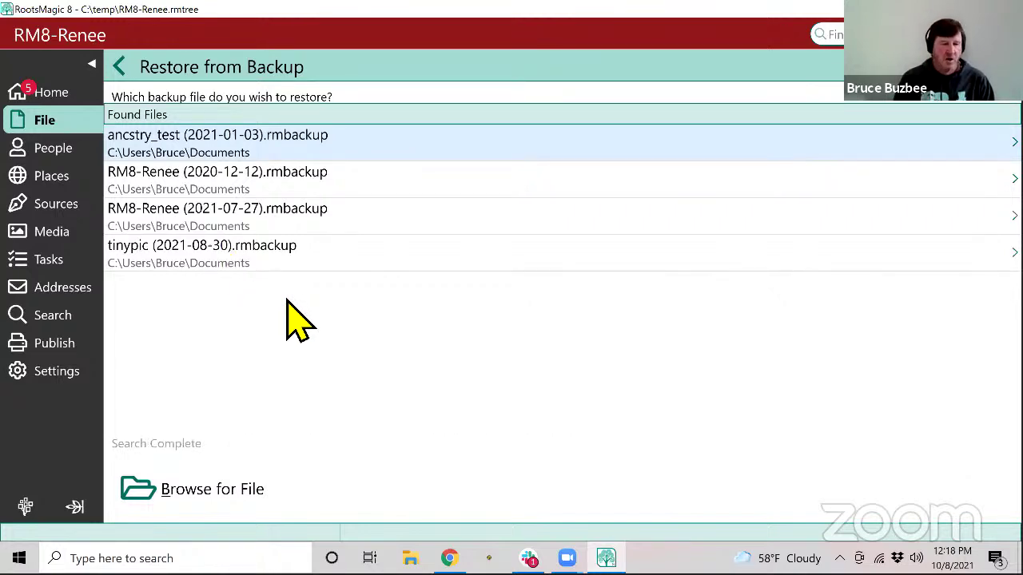
left_click(304, 150)
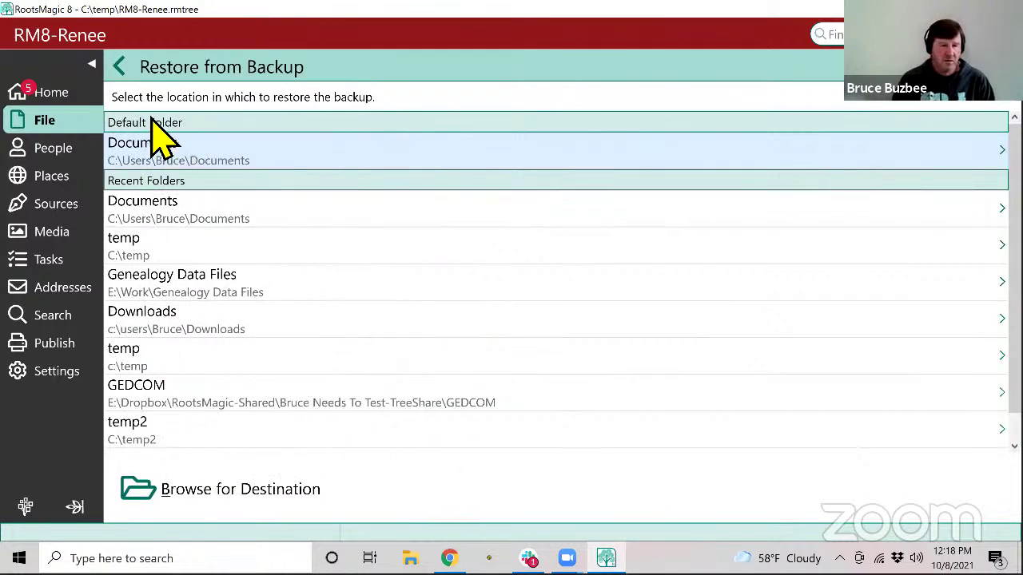
left_click(118, 69)
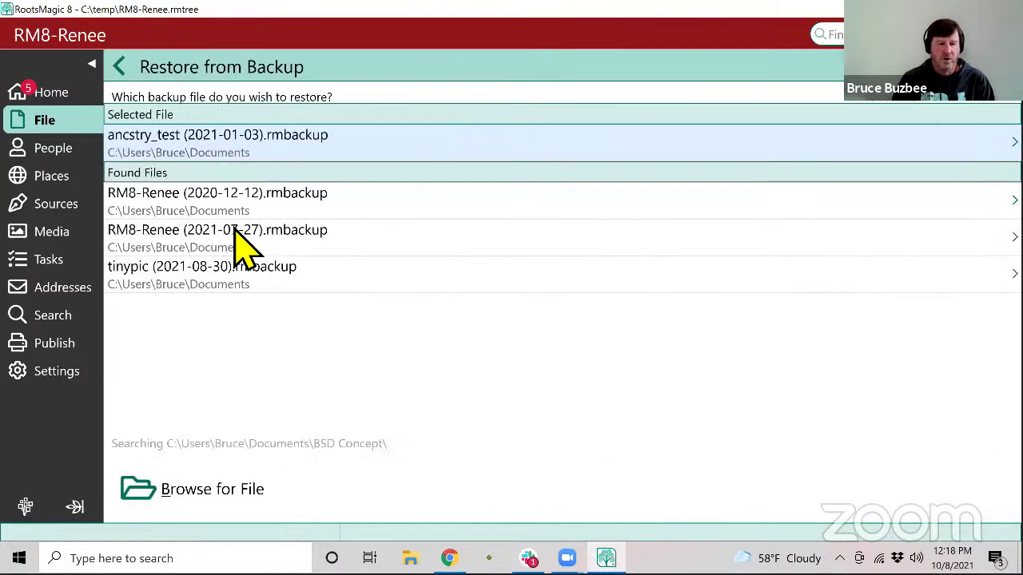
Check the backup options for the open RM8-Renee database with media files included, and cancel the backup
left_click(120, 70)
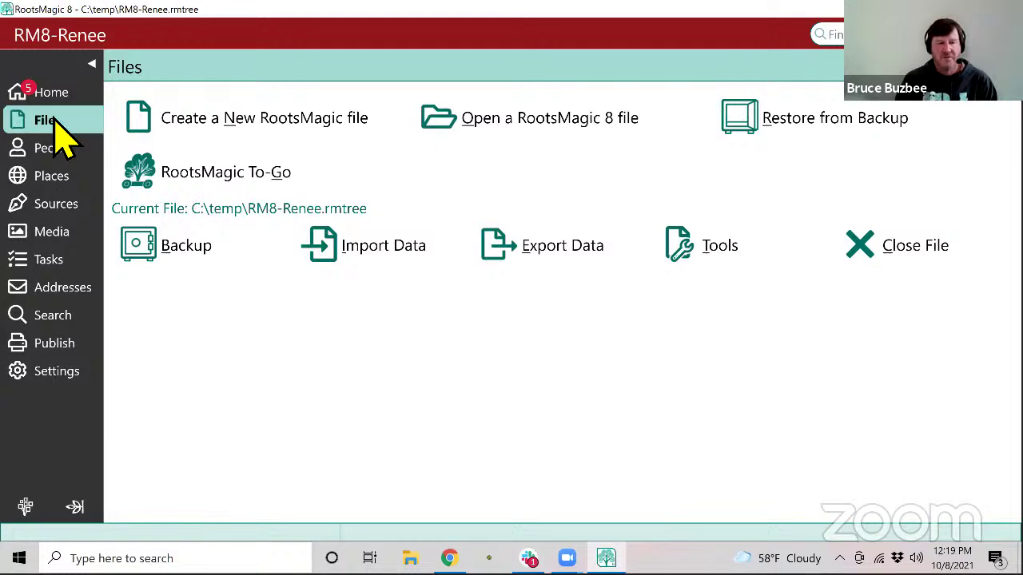
left_click(177, 257)
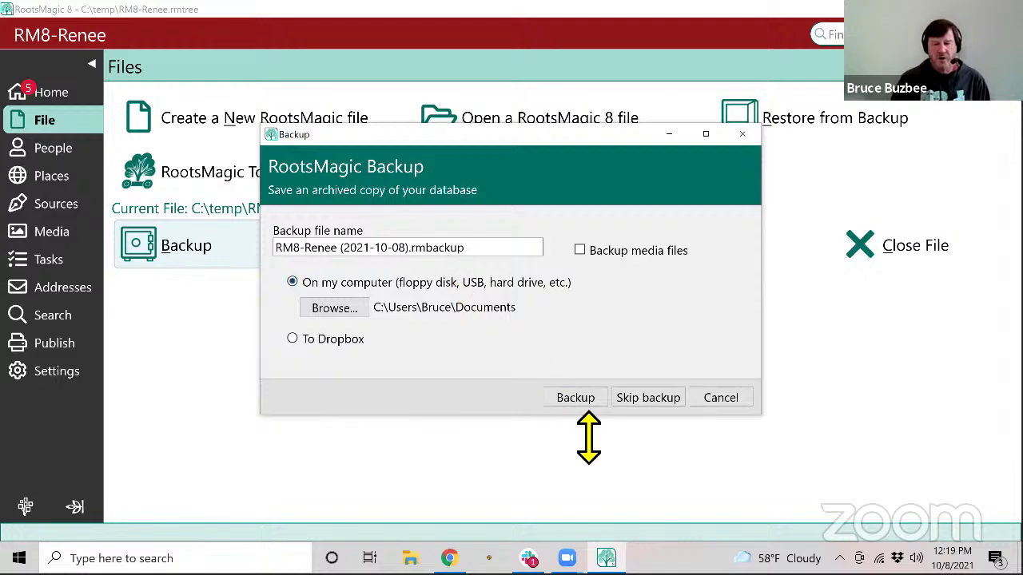
left_click(580, 250)
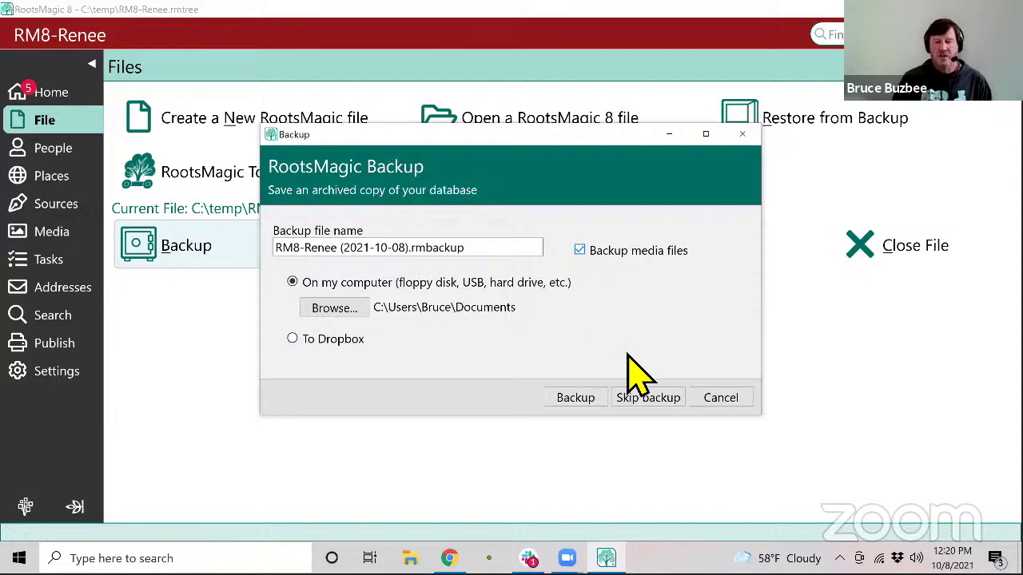
left_click(722, 405)
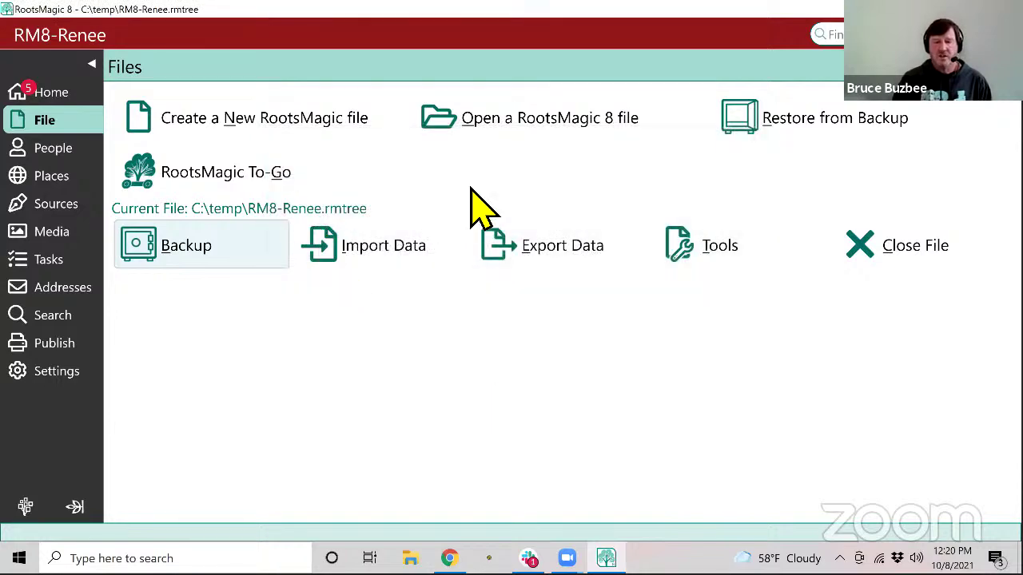
View the People pedigree, examine the options for creating a new RootsMagic file, and return to the file options
left_click(80, 148)
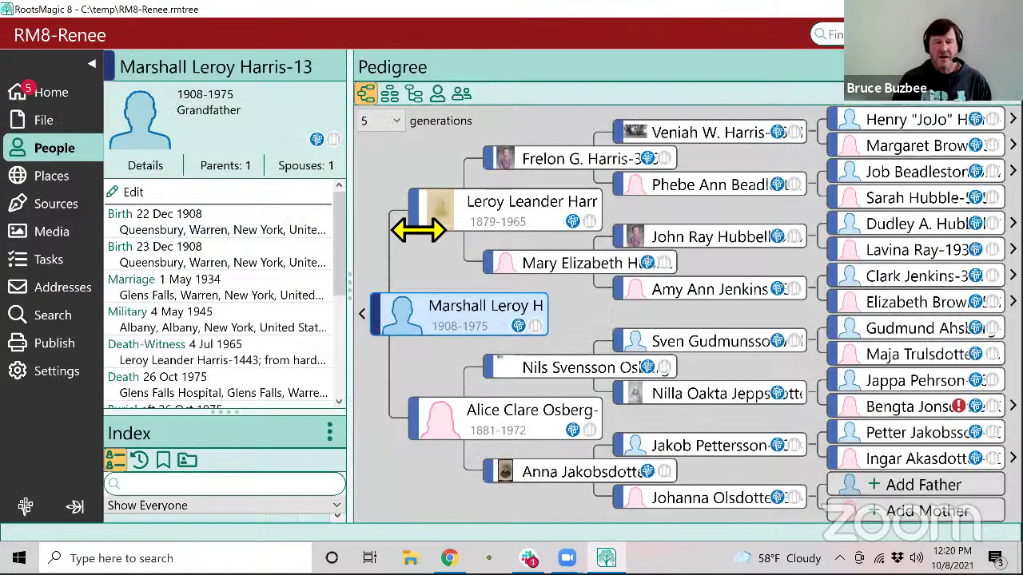
left_click(60, 122)
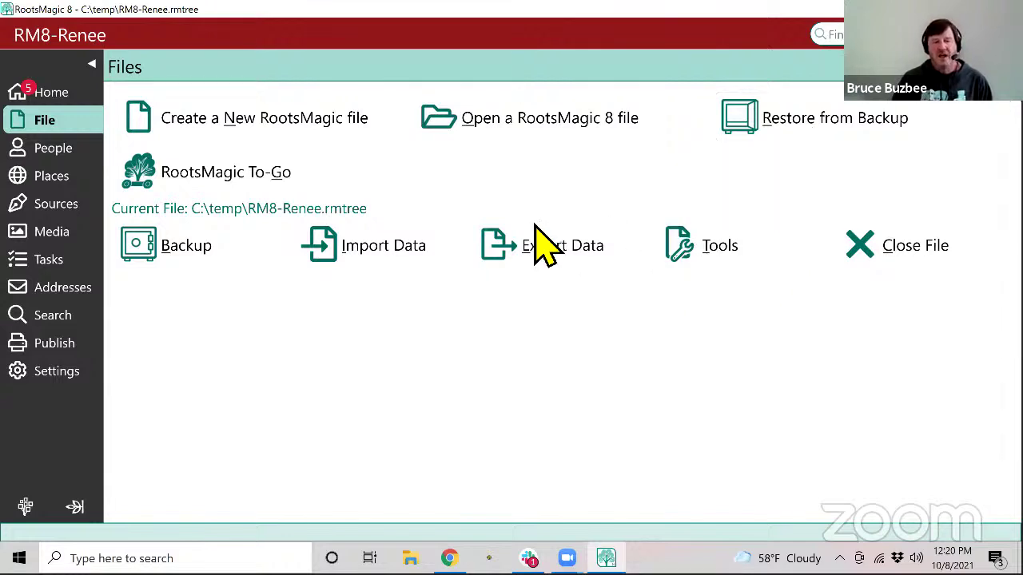
left_click(238, 133)
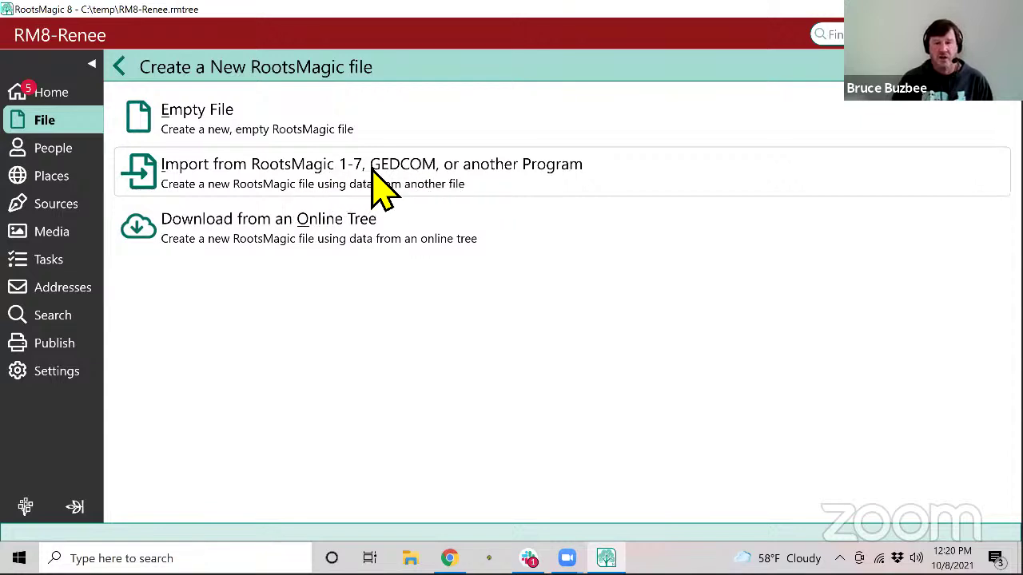
left_click(121, 68)
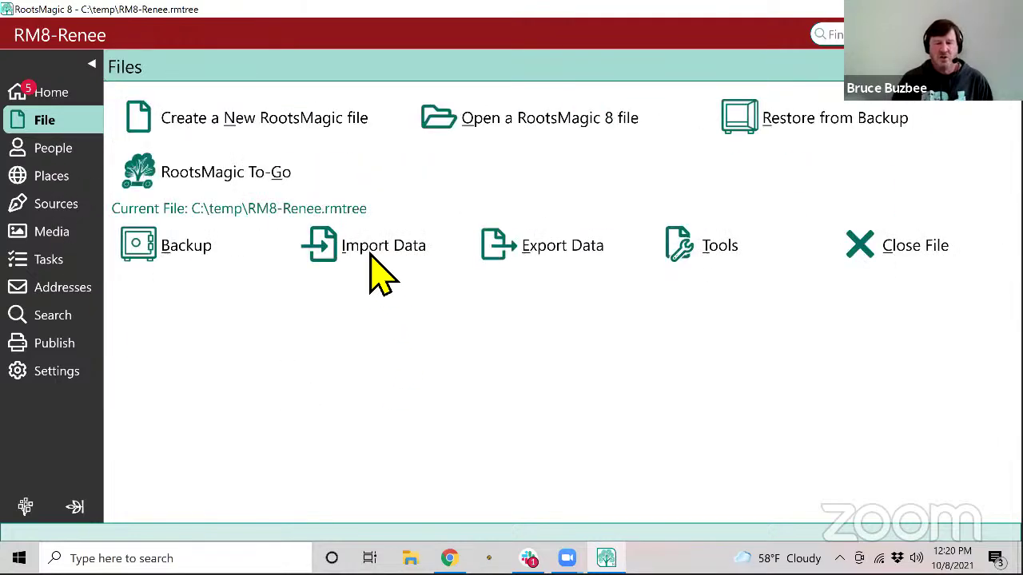
Examine the program sources and online tree sources offered for importing data into the open file
left_click(366, 249)
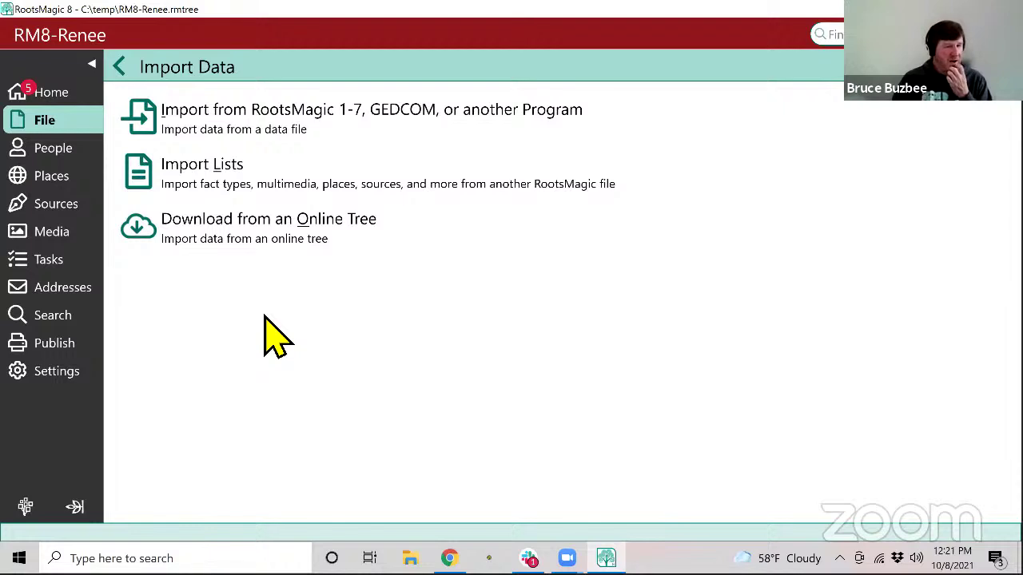
left_click(192, 132)
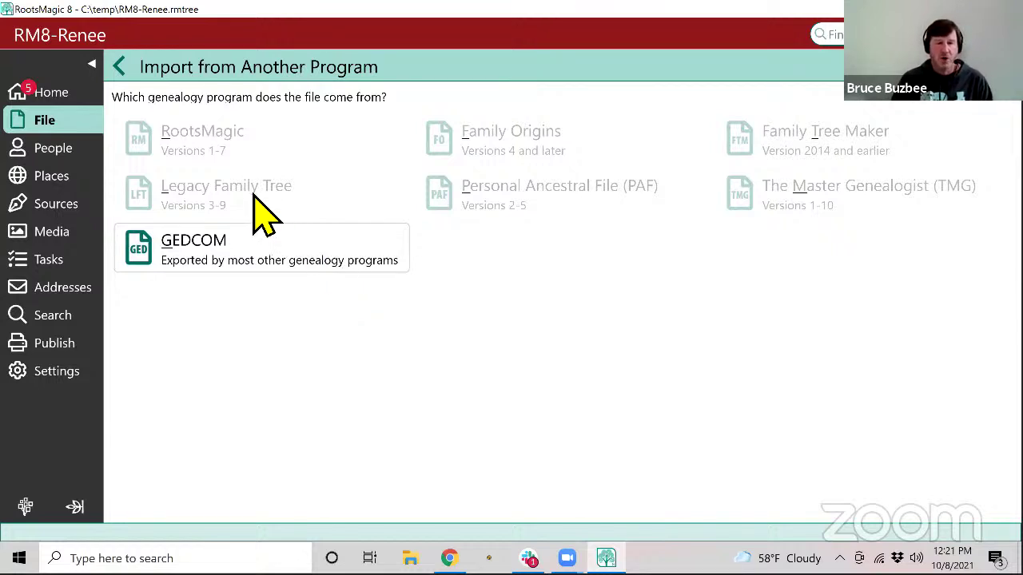
left_click(127, 69)
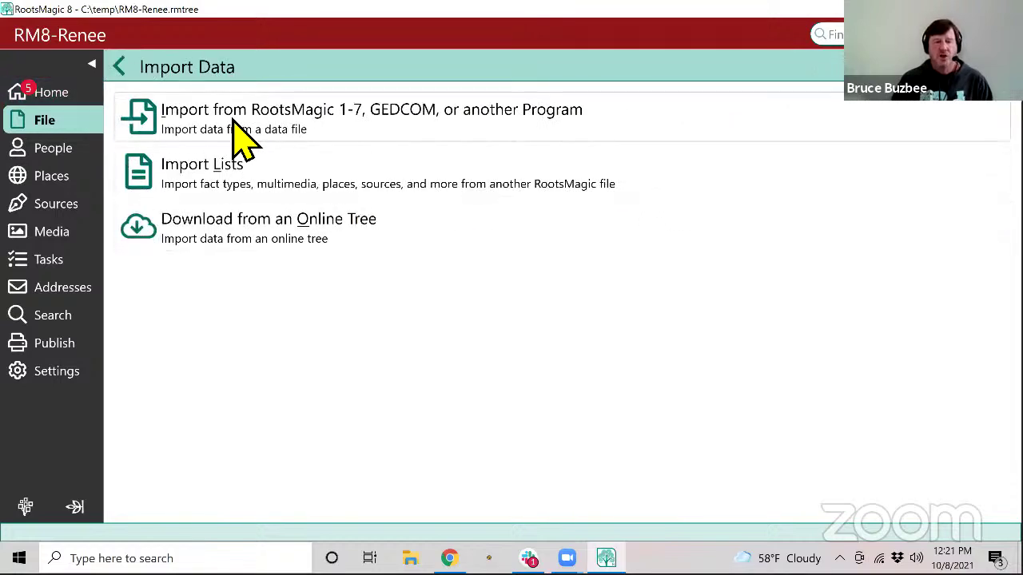
left_click(323, 238)
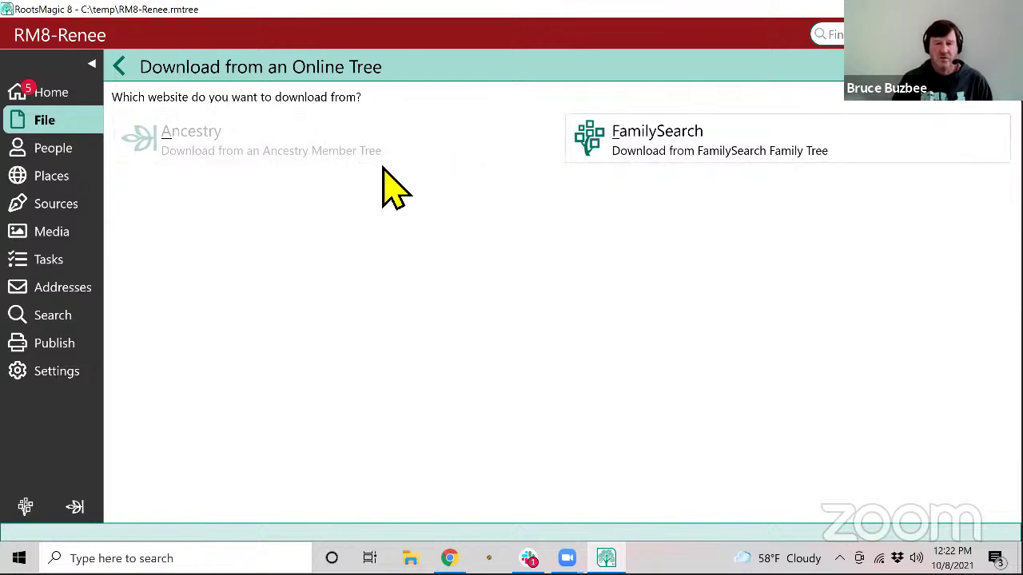
left_click(120, 67)
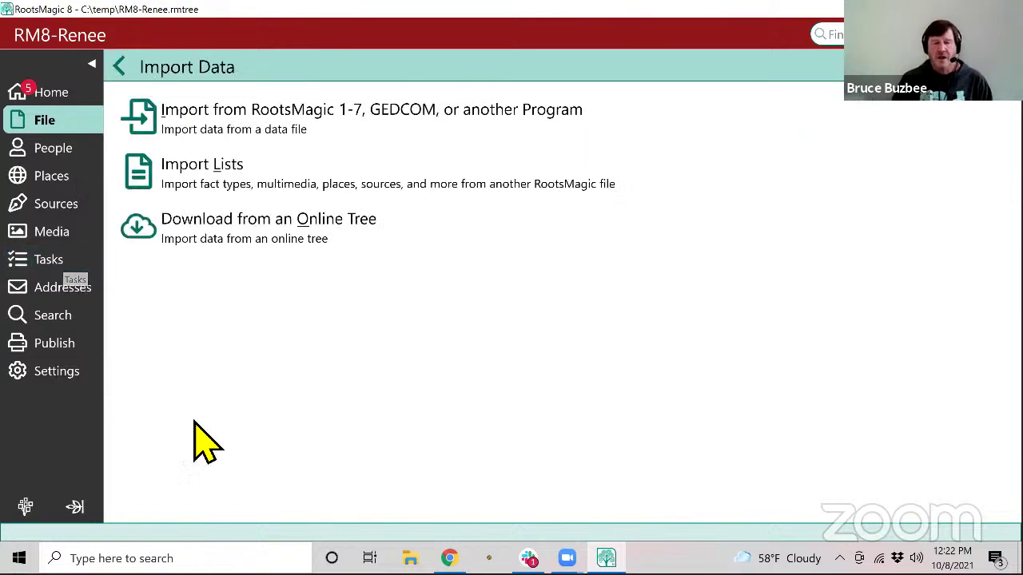
Check the list types offered for import from MASTER.rmtree, and cancel the list import and the image viewer
left_click(269, 171)
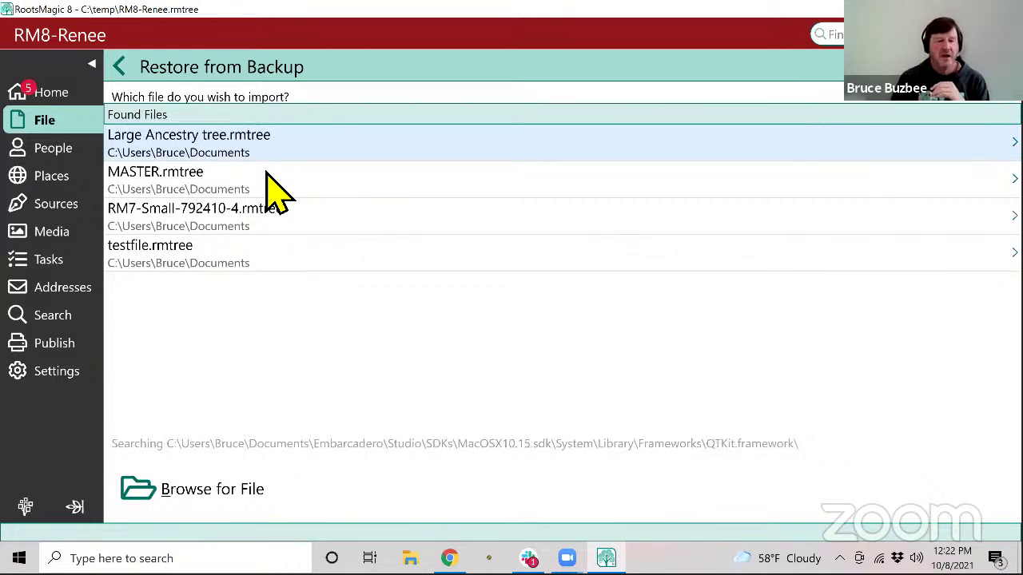
left_click(265, 181)
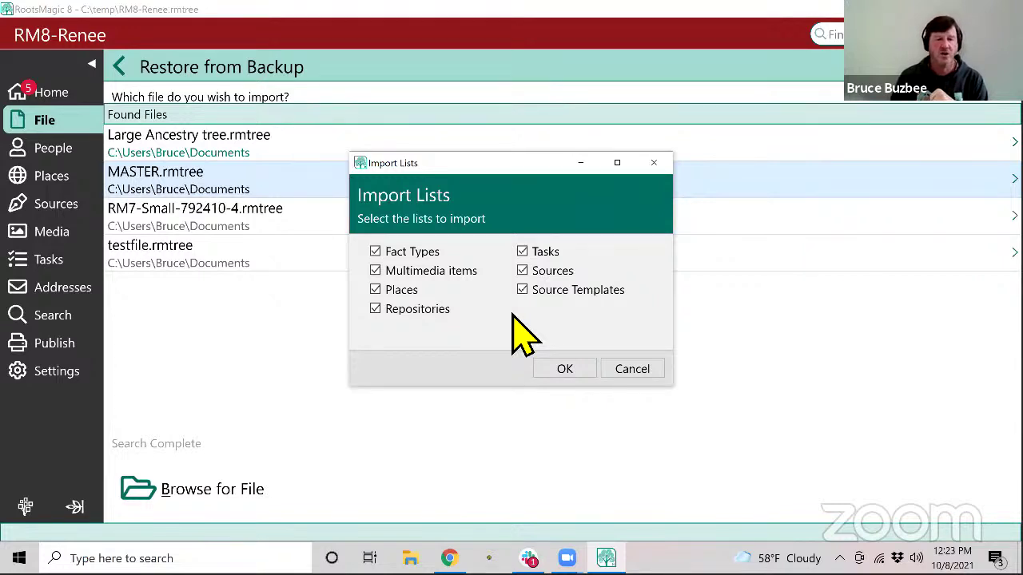
left_click(611, 372)
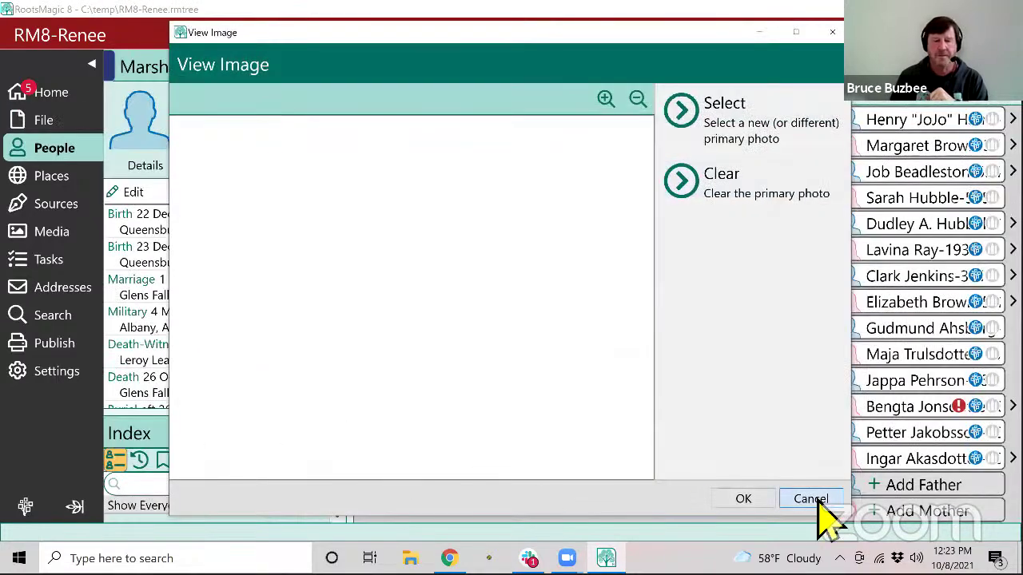
left_click(812, 498)
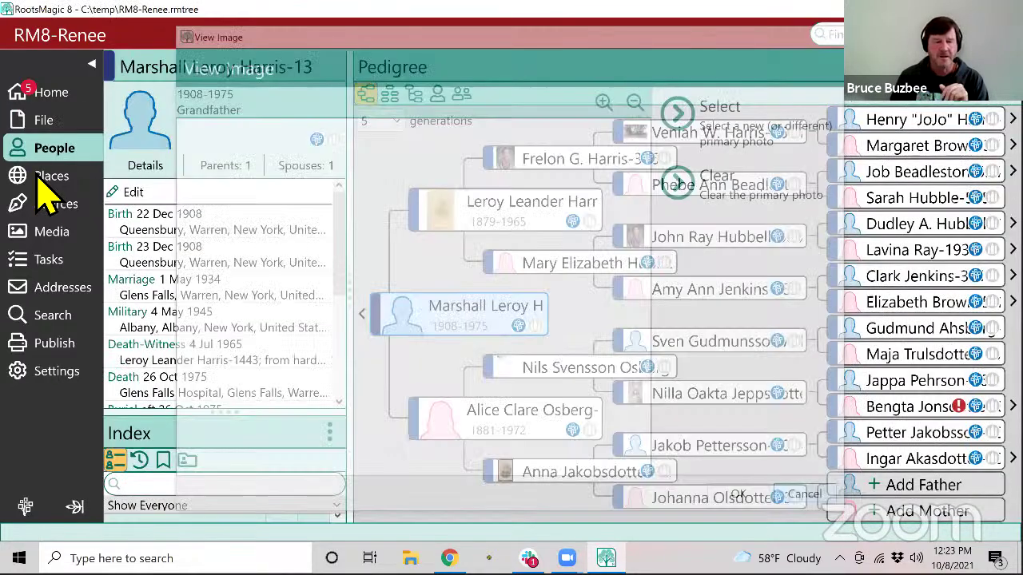
Review the files offered as sources for Import Lists again, and return to the file options
left_click(61, 126)
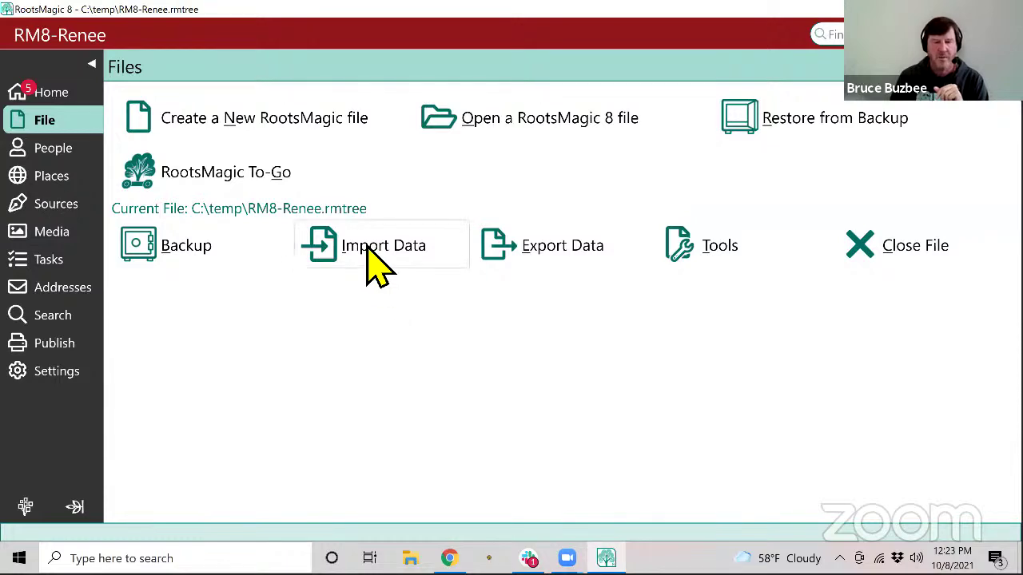
left_click(370, 250)
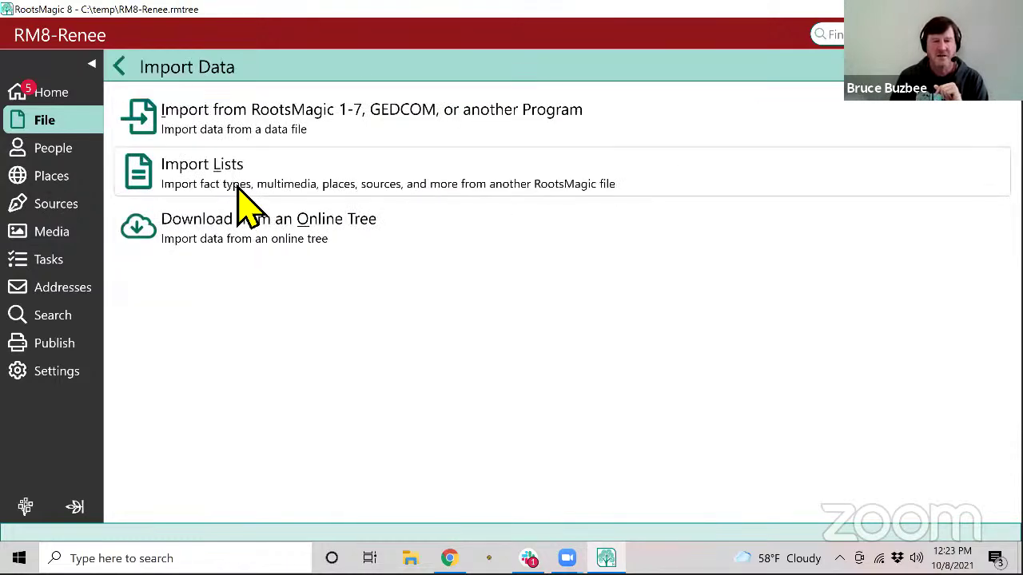
left_click(238, 189)
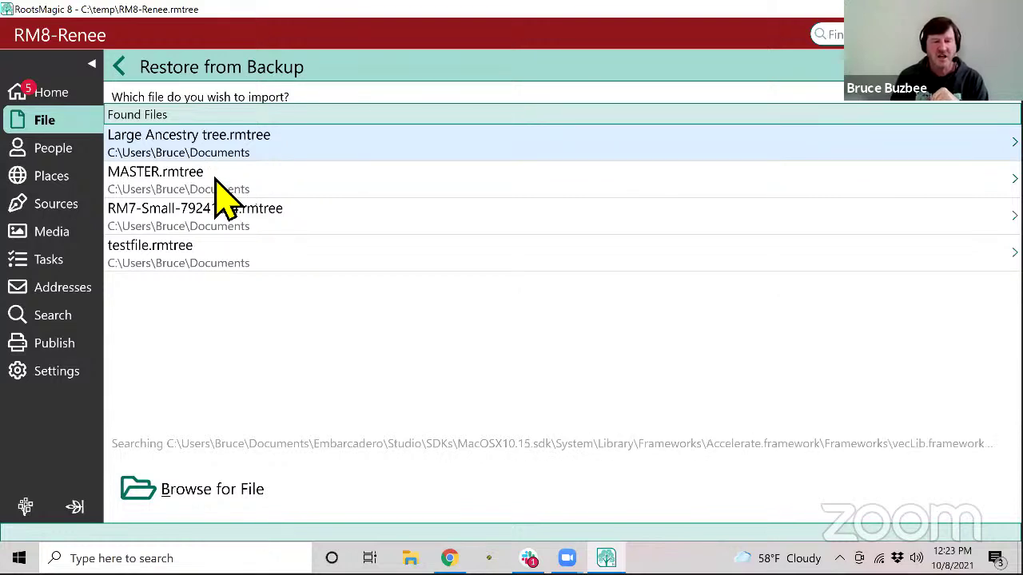
left_click(119, 69)
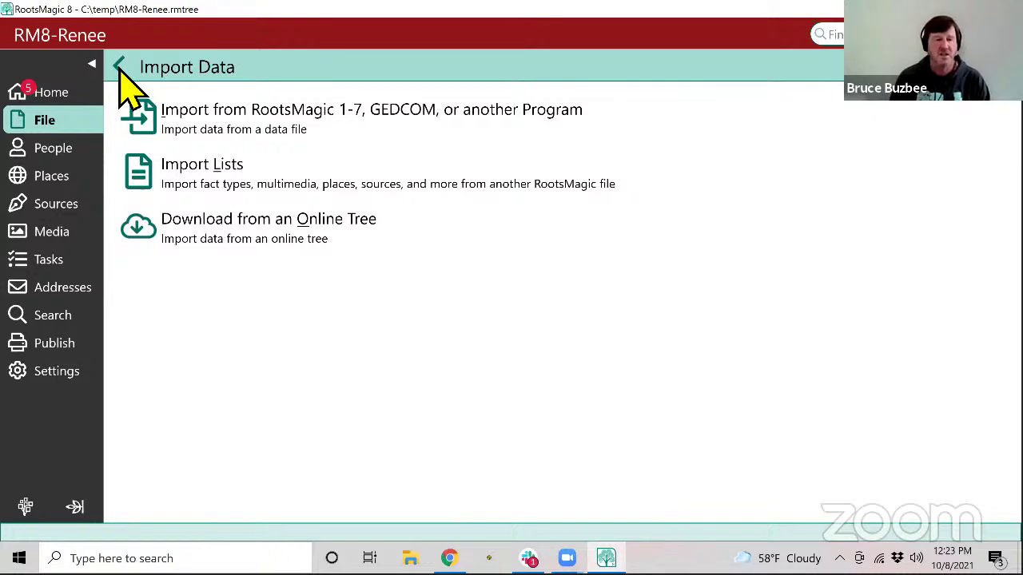
left_click(120, 67)
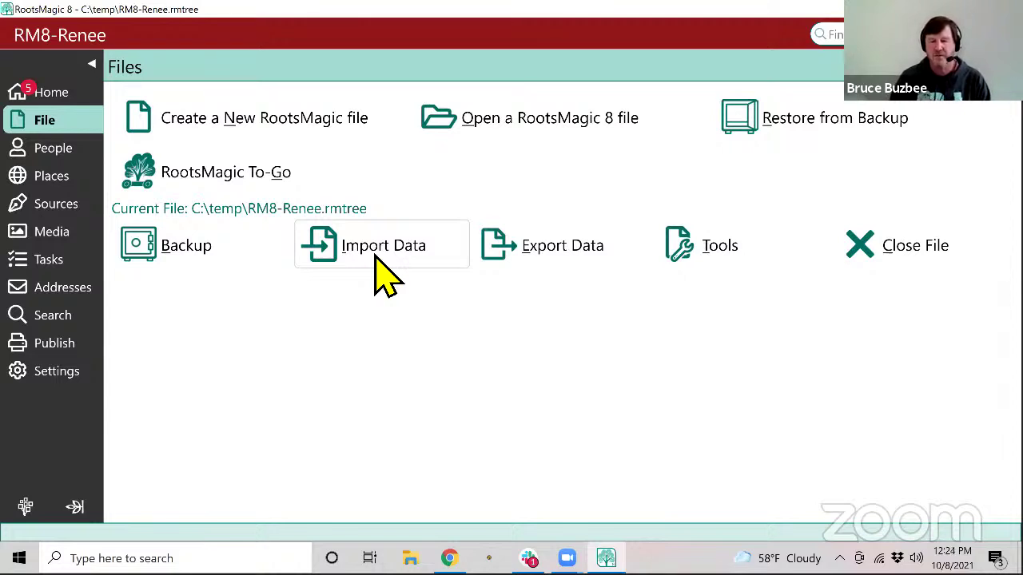
Examine the export destinations offered for the open file, and display its file and database tools
left_click(547, 242)
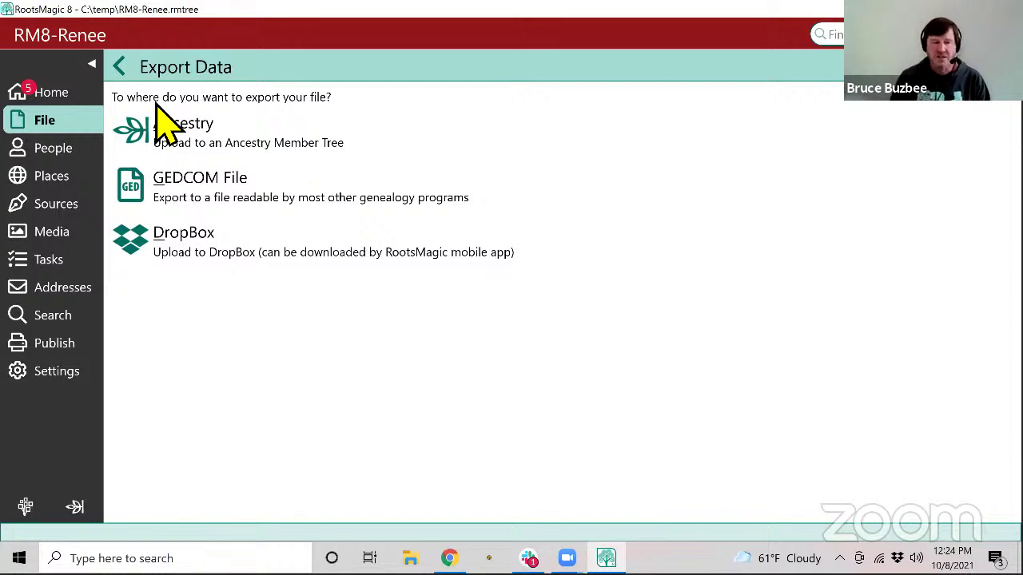
left_click(119, 66)
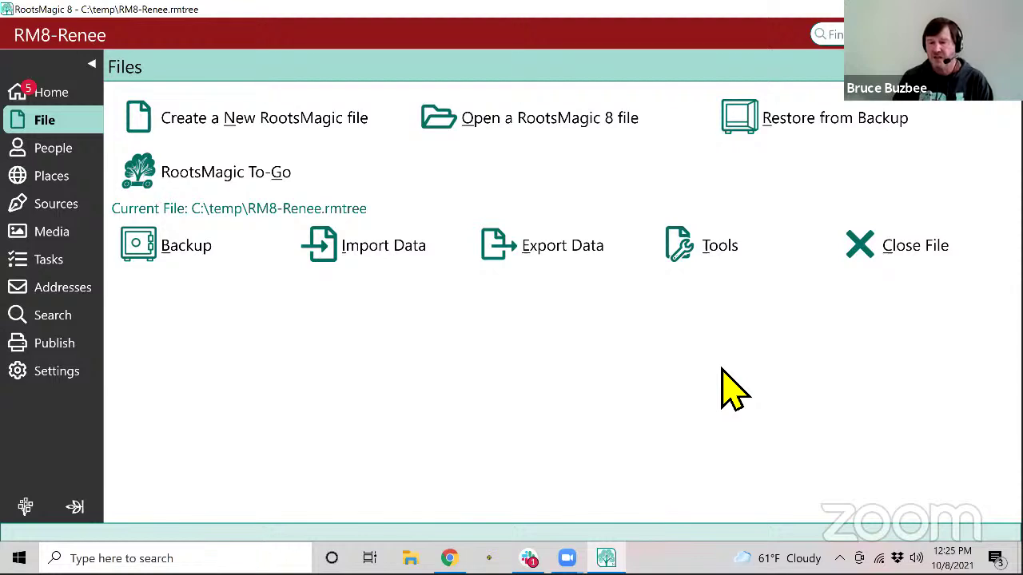
left_click(714, 247)
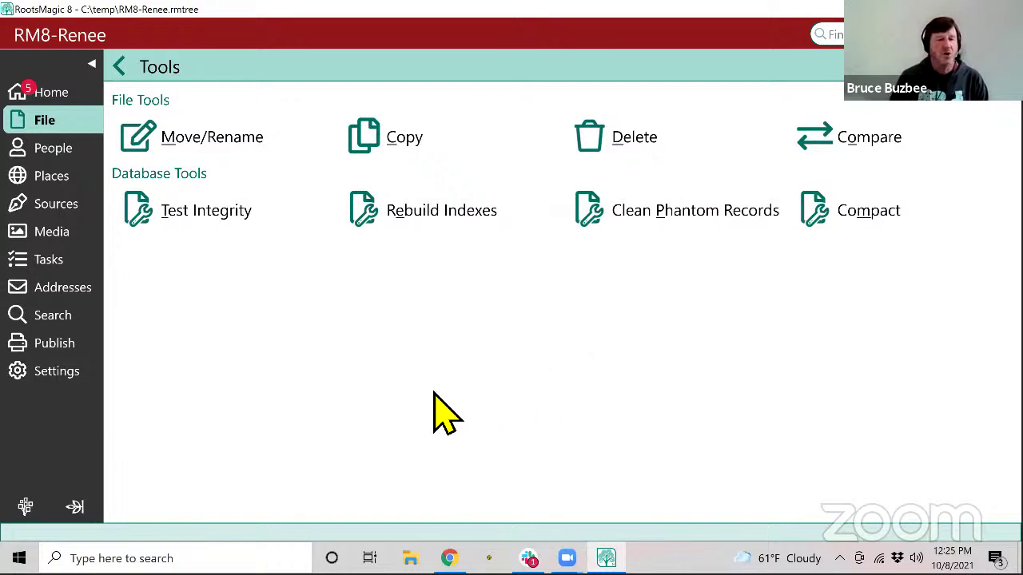
Check the Move/Rename destinations for RM8-Renee.rmtree, view the C:\temp destination, and return to the tools without moving the file
left_click(180, 137)
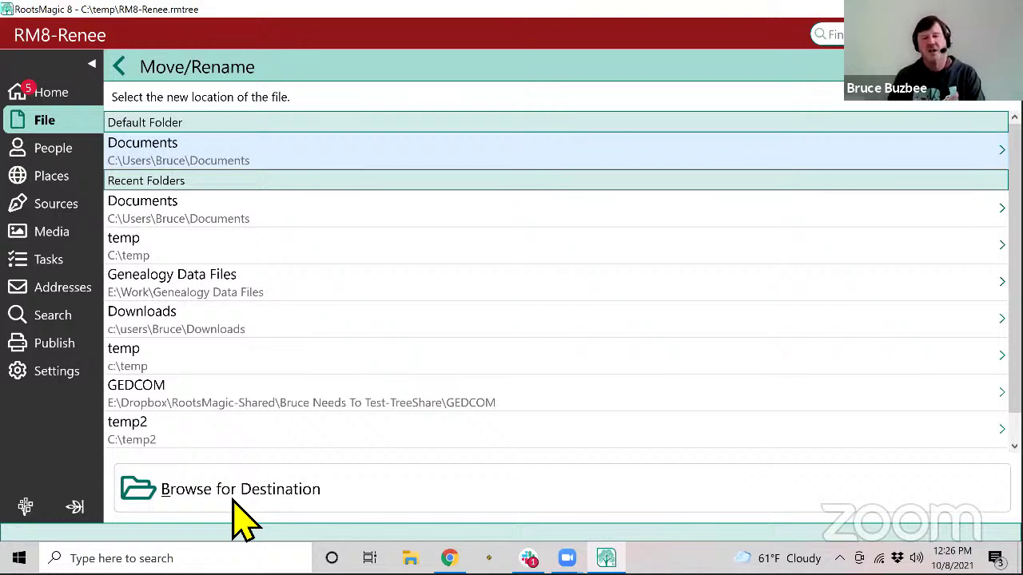
left_click(117, 68)
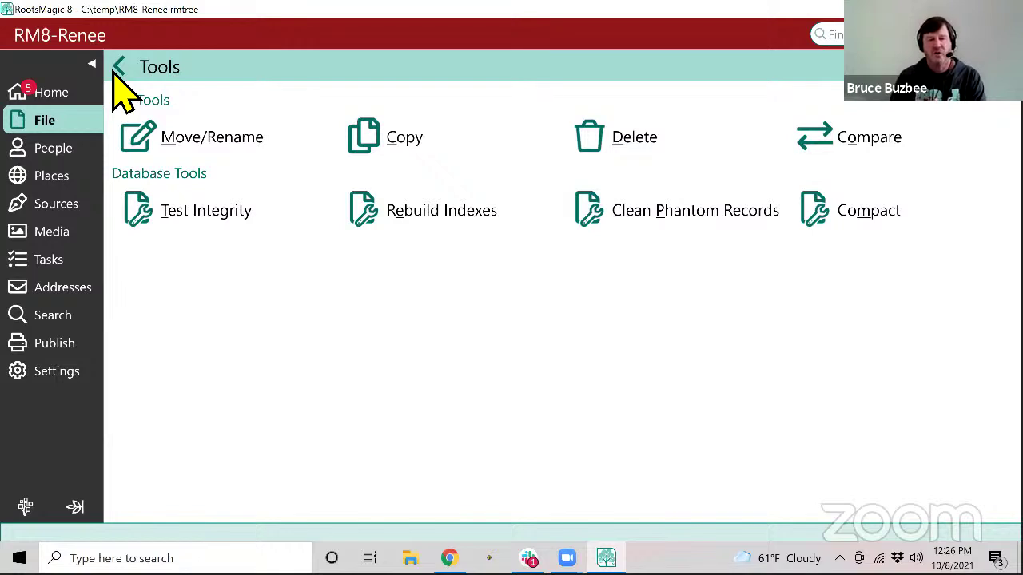
left_click(224, 146)
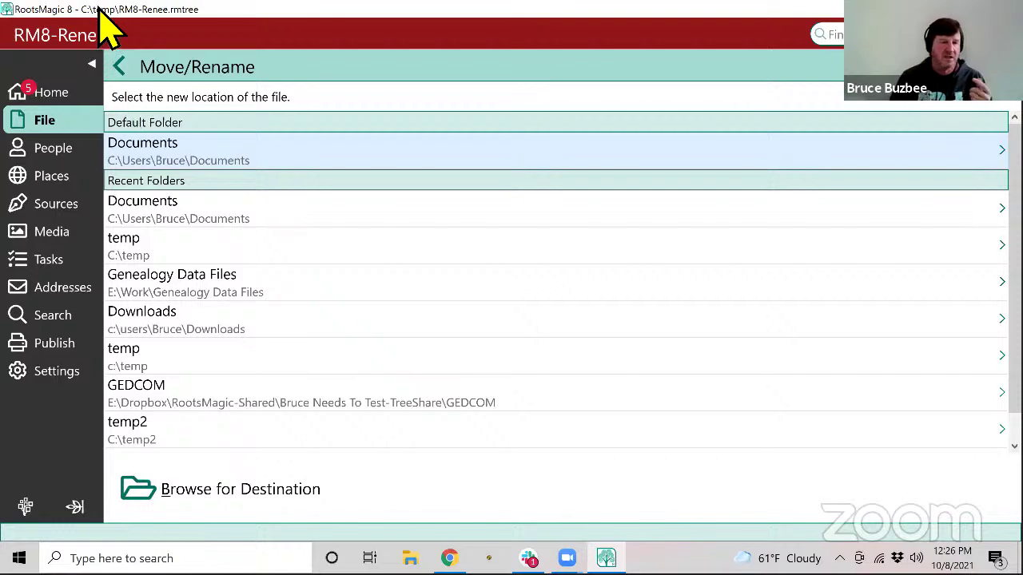
left_click(146, 251)
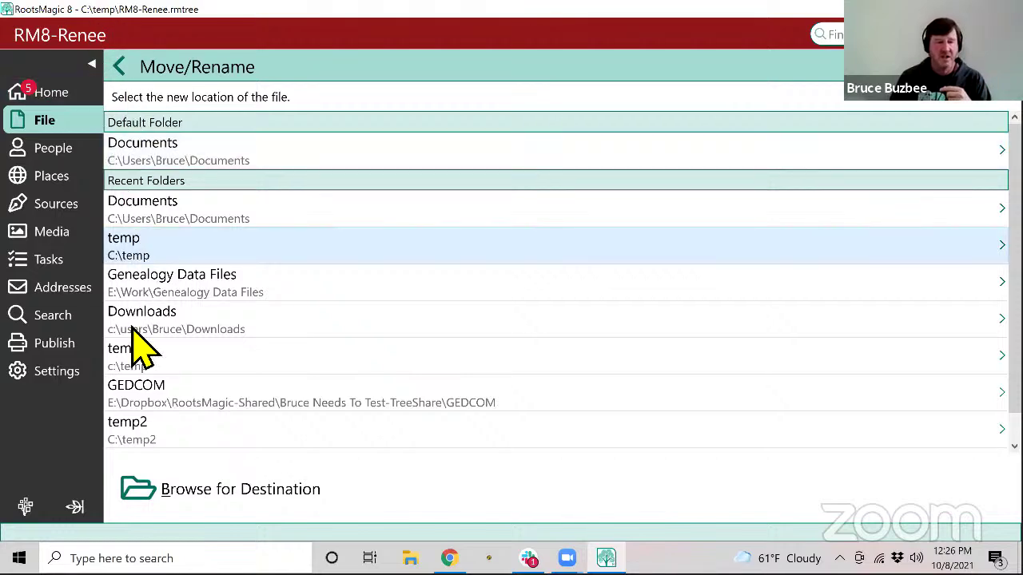
left_click(166, 430)
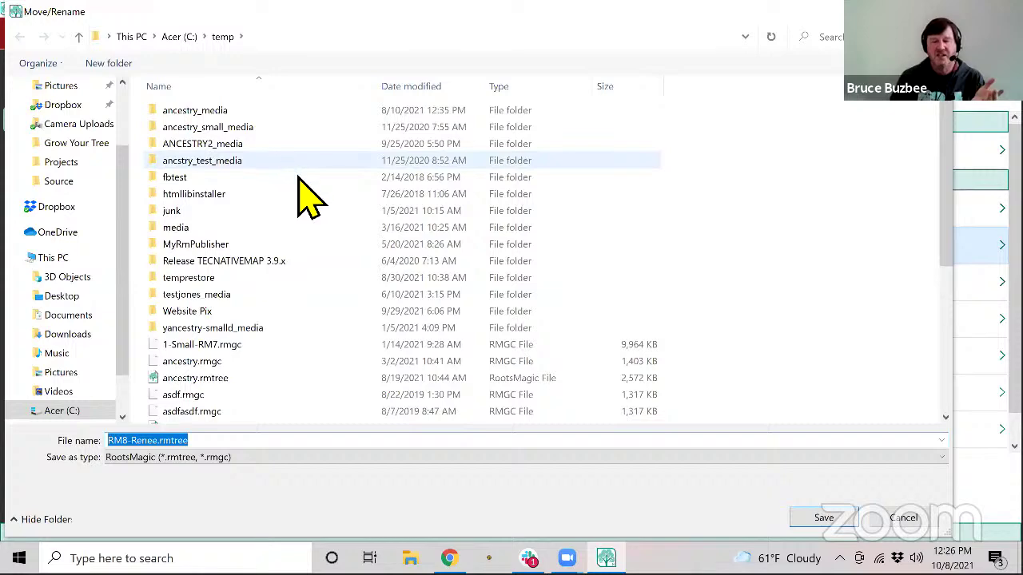
left_click(823, 518)
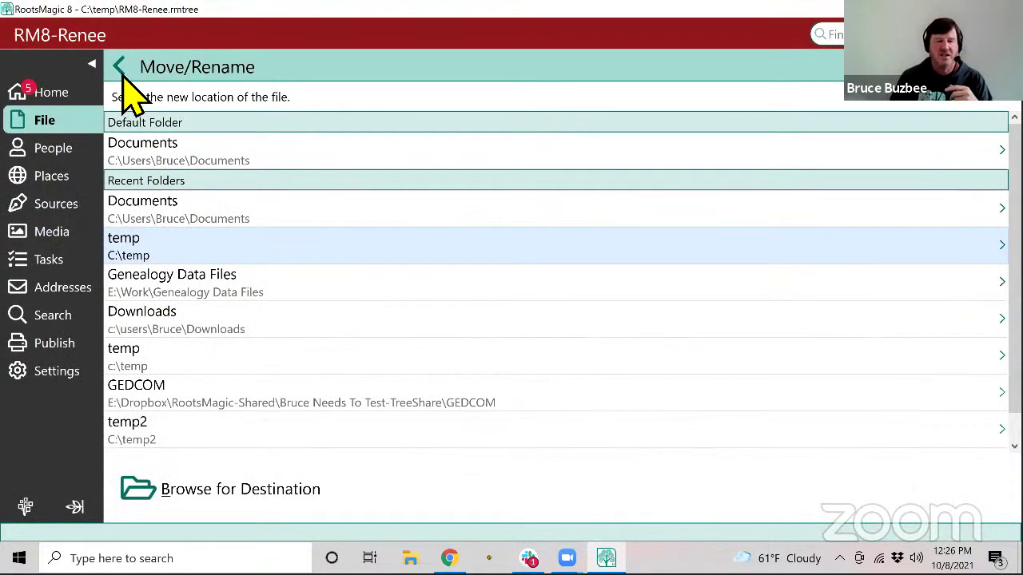
left_click(120, 72)
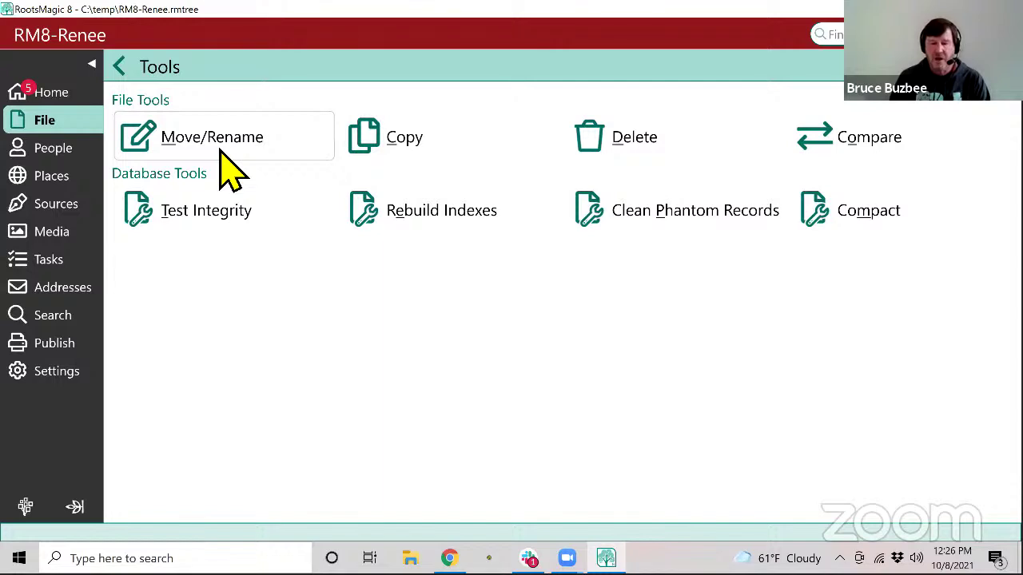
Check the destination folders offered for copying the file, and start deleting the database but decline the confirmation
left_click(402, 155)
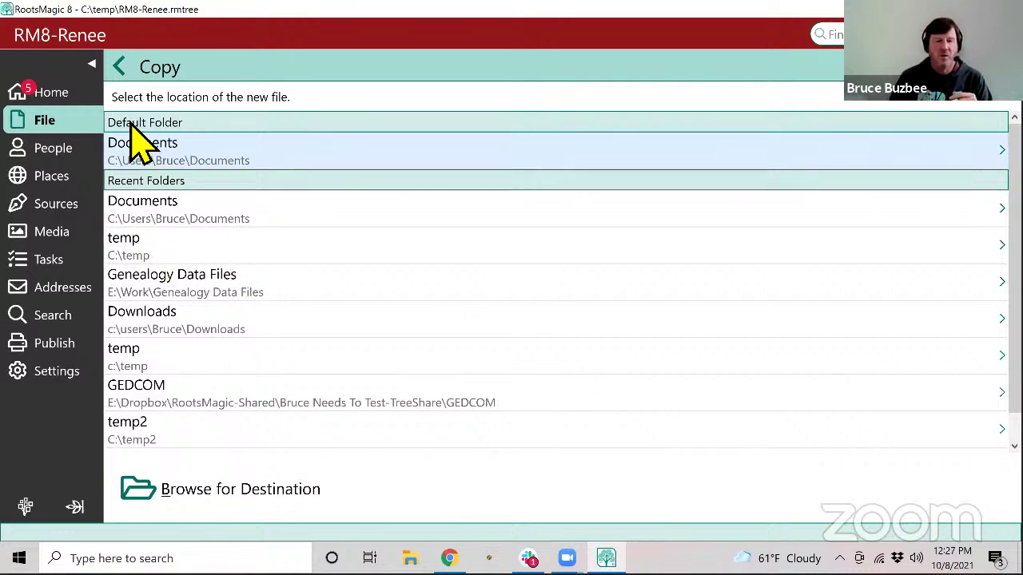
left_click(120, 68)
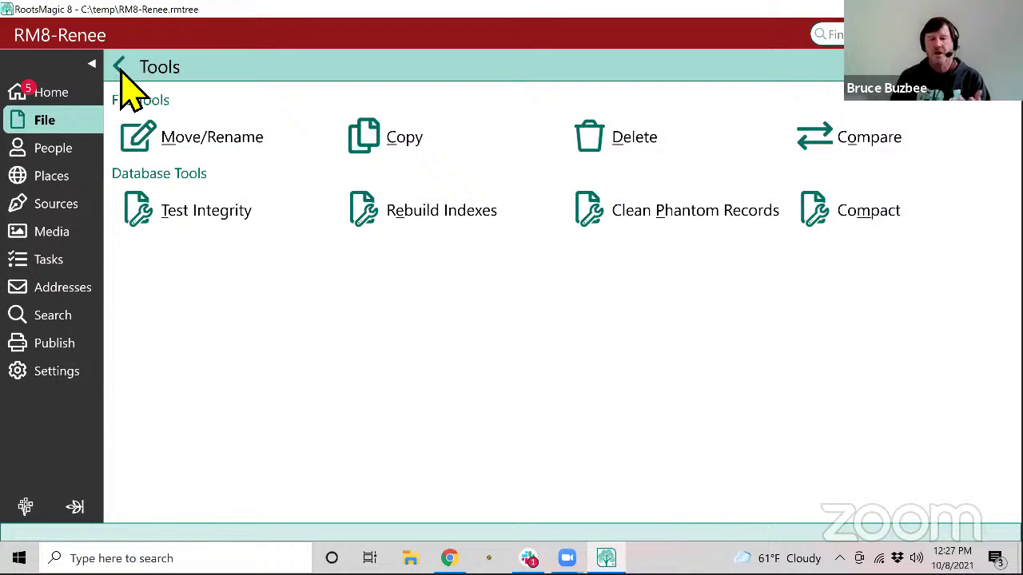
left_click(639, 164)
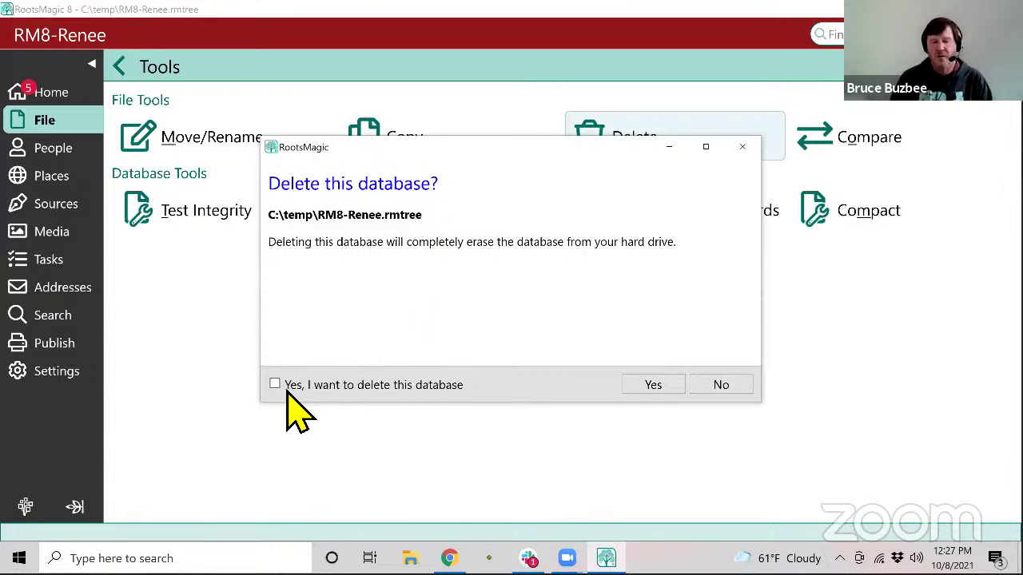
left_click(722, 385)
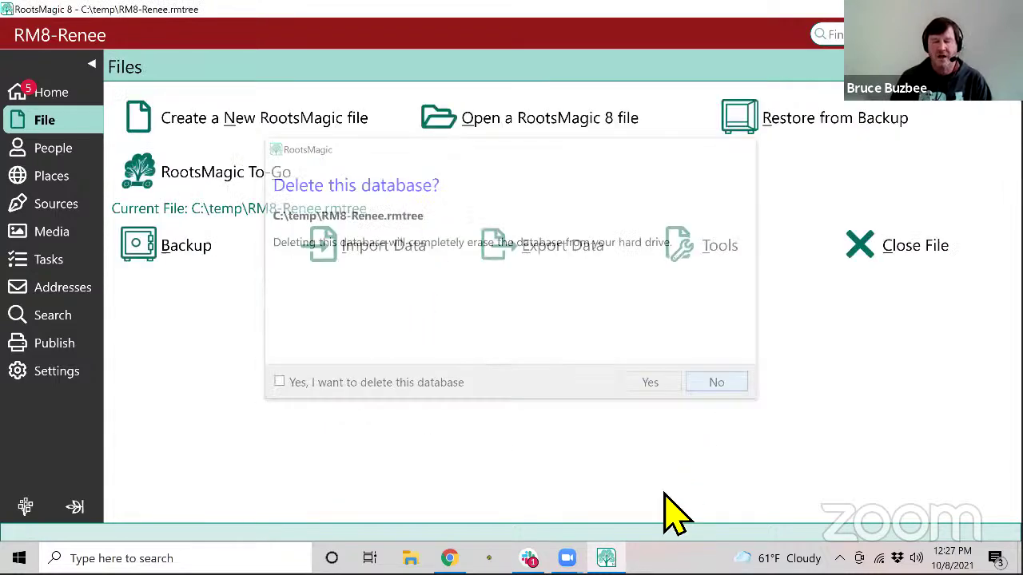
Compare RM8-Renee.rmtree with MASTER.rmtree, view the second listed person's details, and close the comparison
left_click(699, 259)
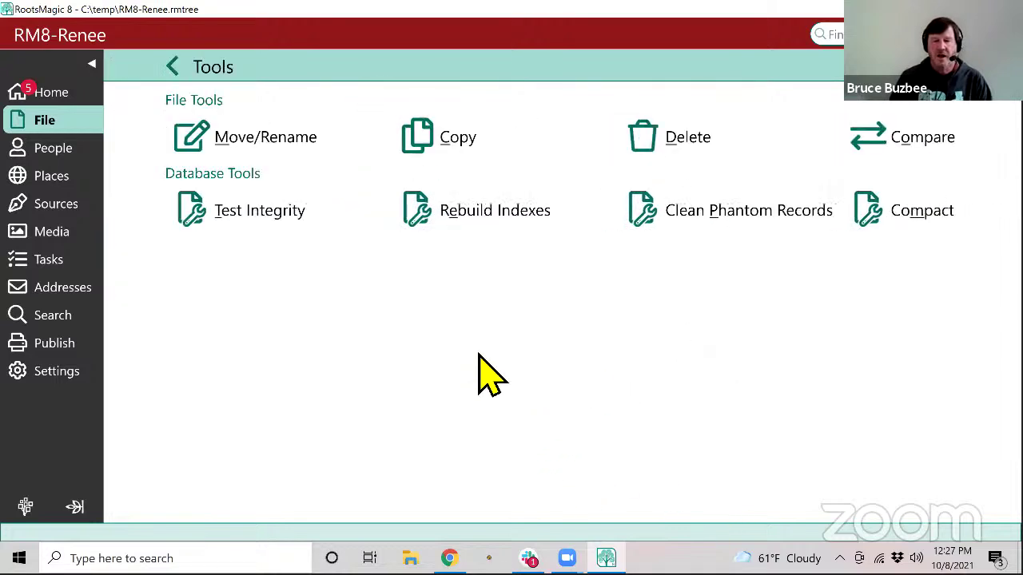
left_click(853, 160)
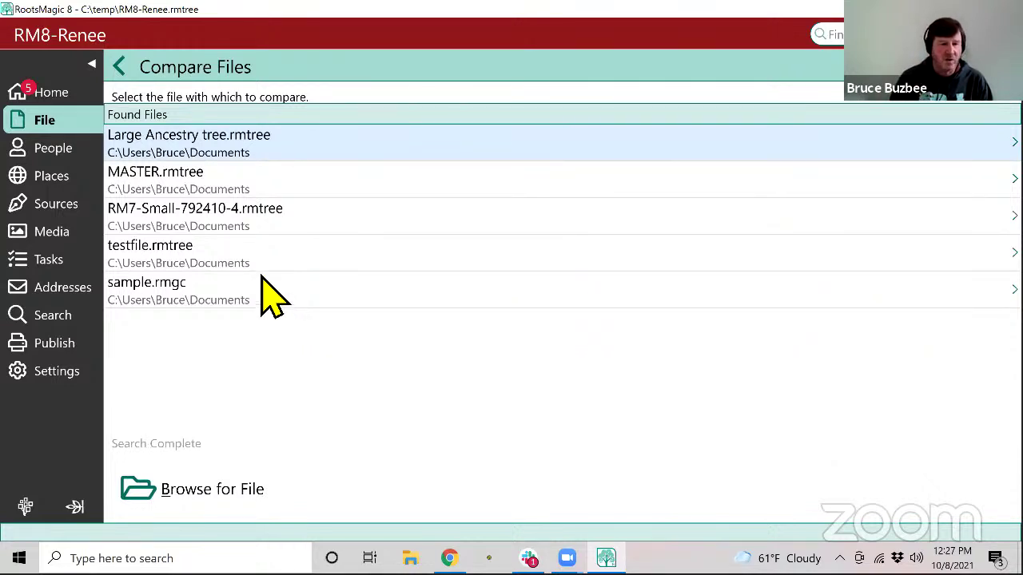
left_click(188, 192)
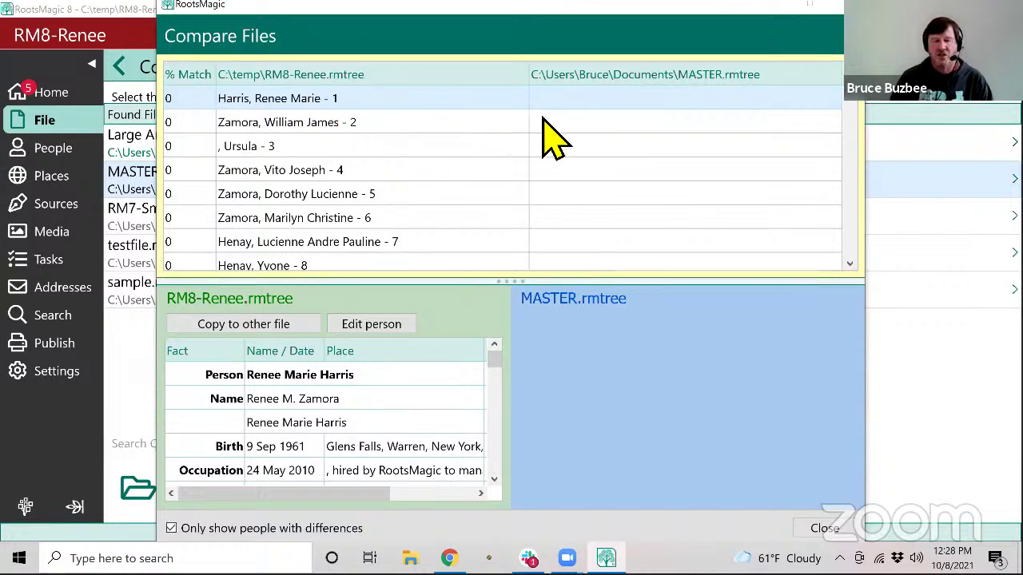
left_click(848, 103)
left_click_drag(847, 103, 832, 70)
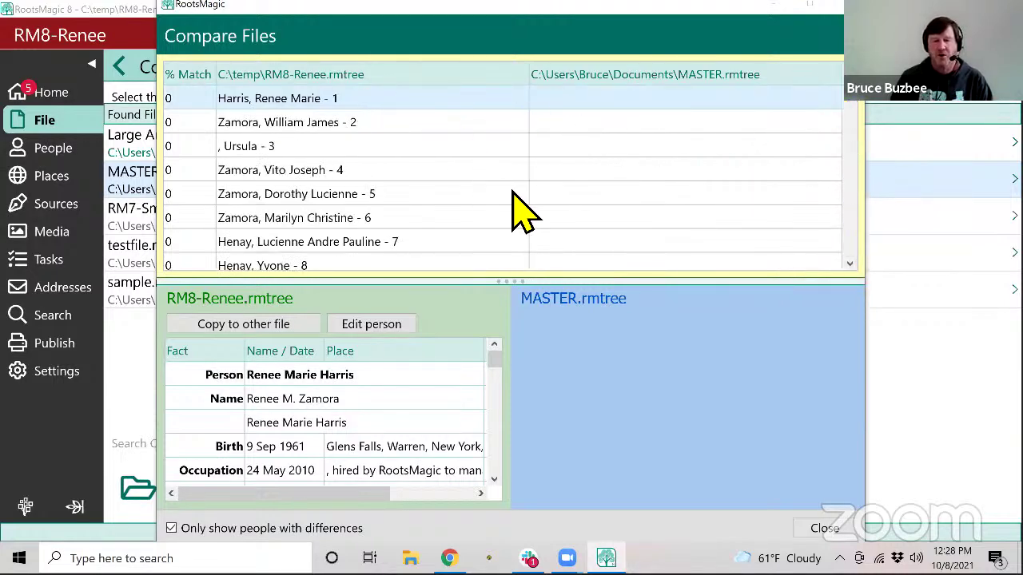
left_click(387, 131)
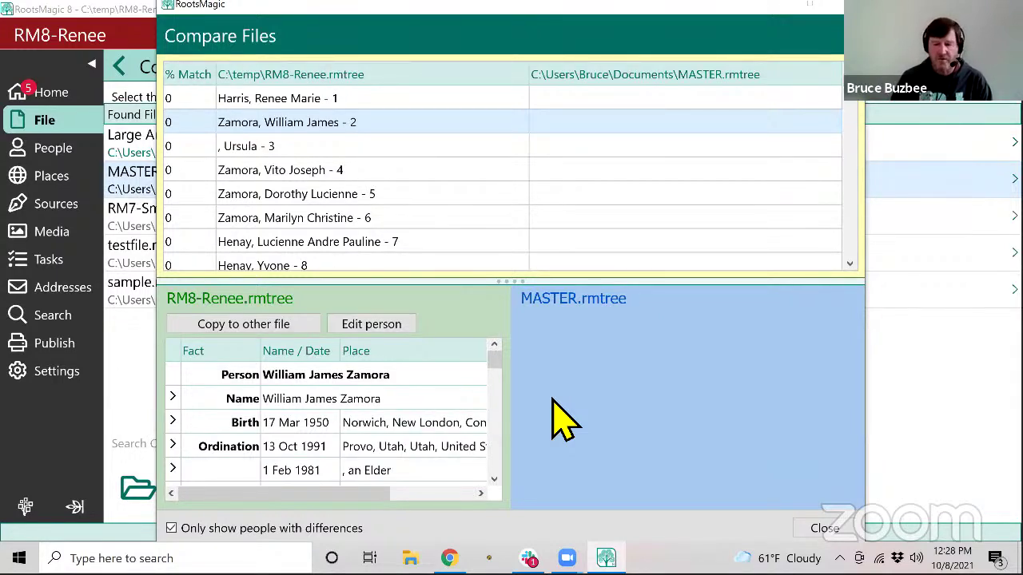
left_click(823, 528)
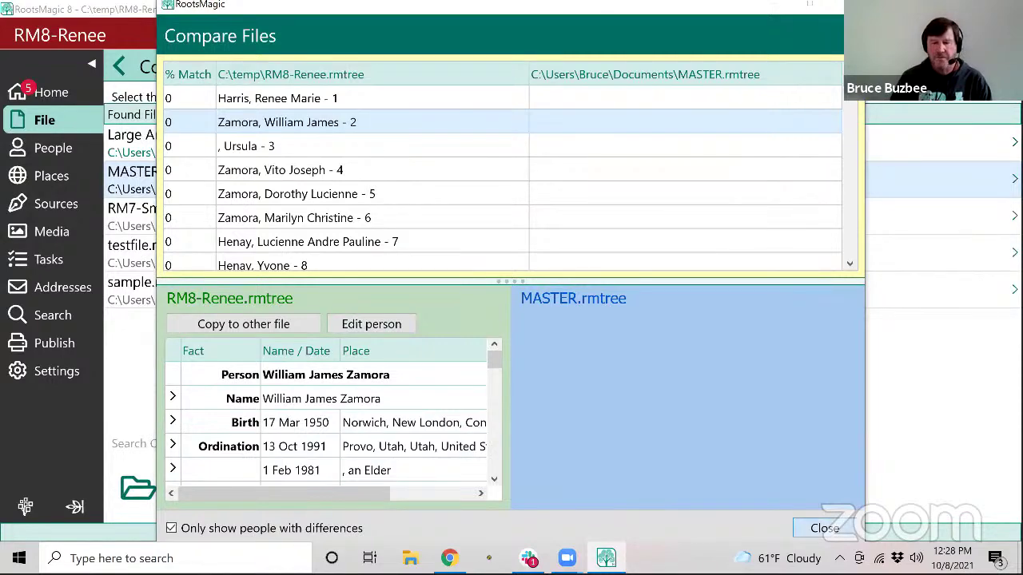
left_click(128, 70)
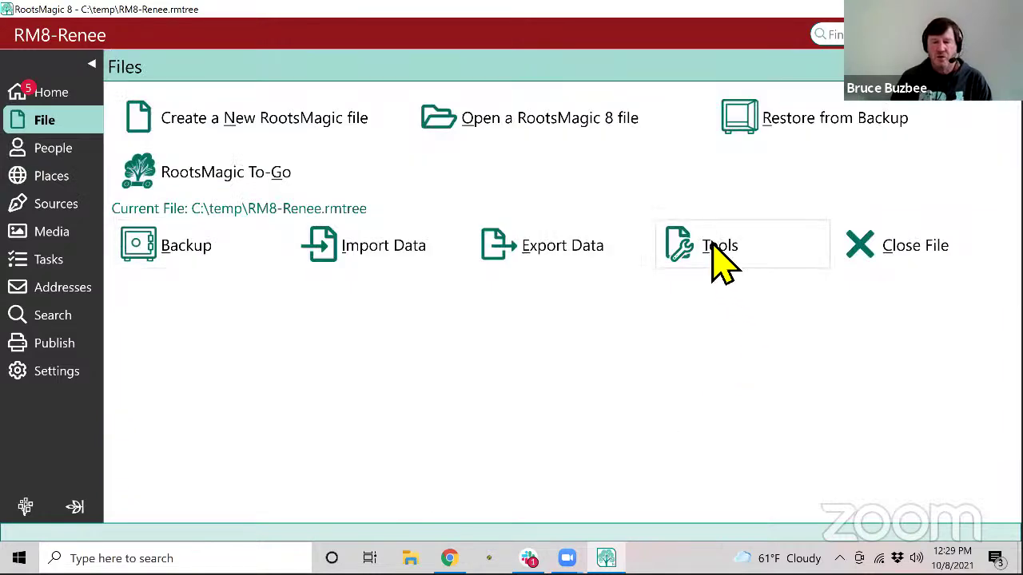
Run the integrity test on the open database, close its results, and return to the file options
left_click(712, 246)
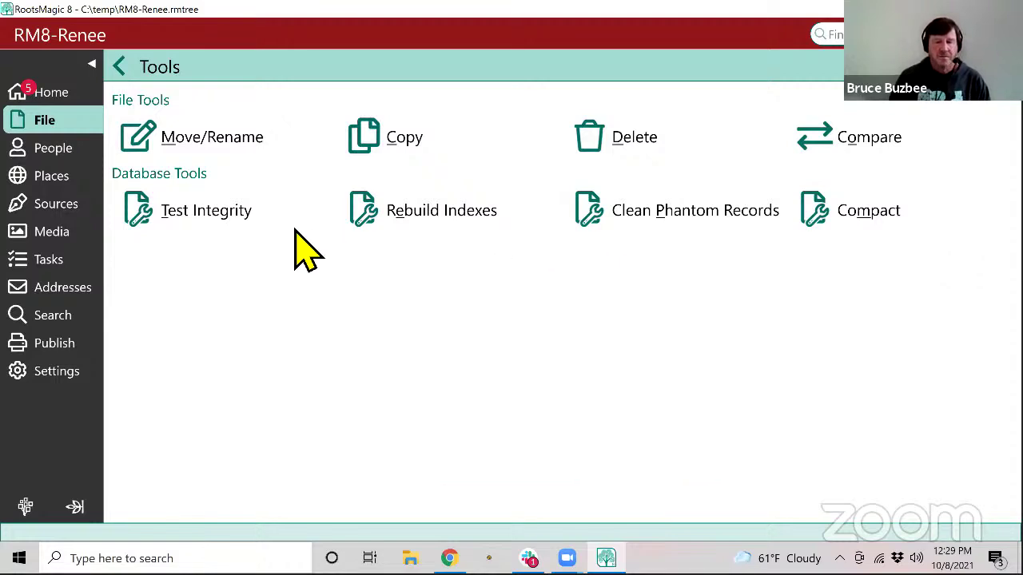
left_click(222, 213)
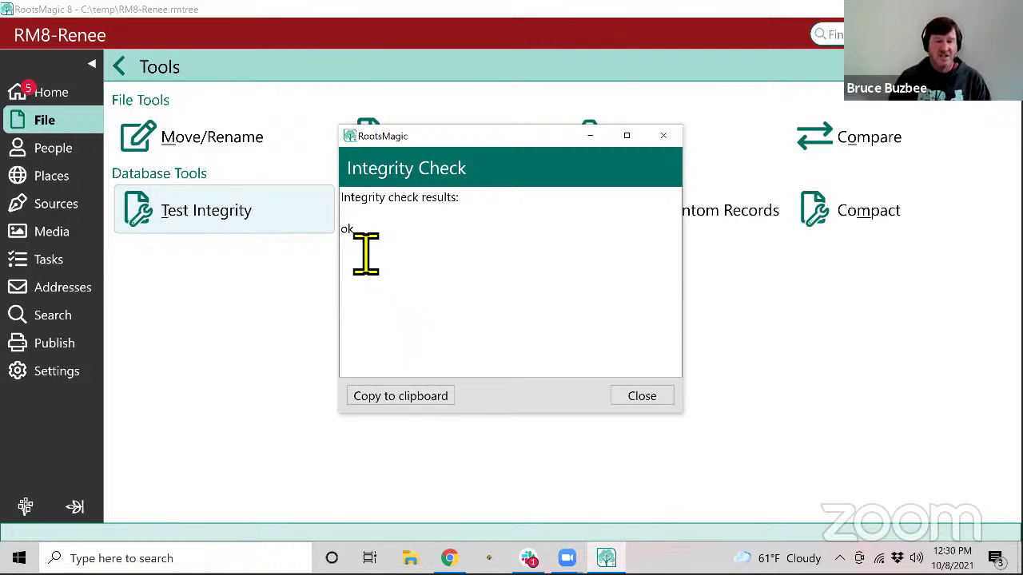
left_click(642, 398)
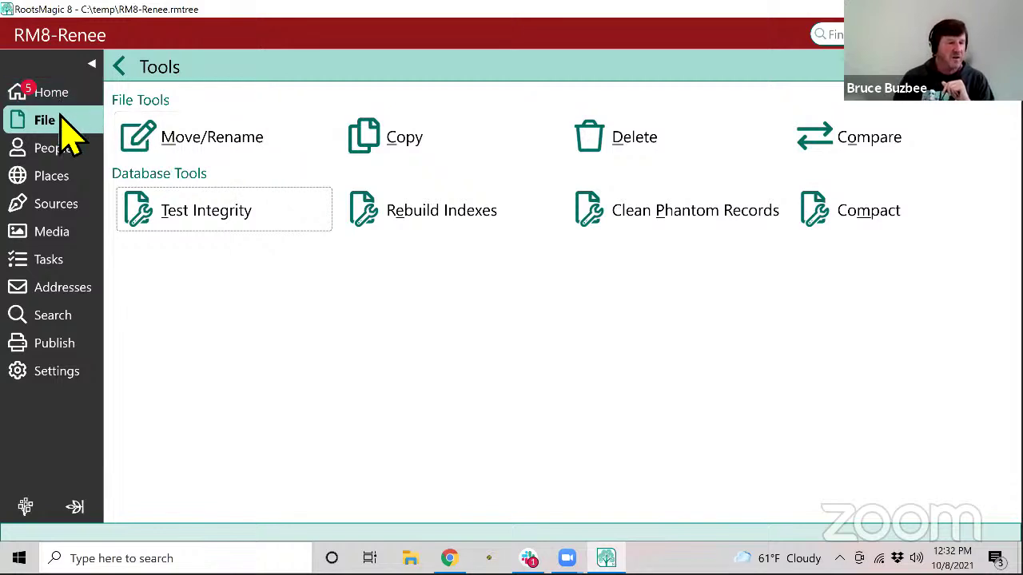
left_click(70, 138)
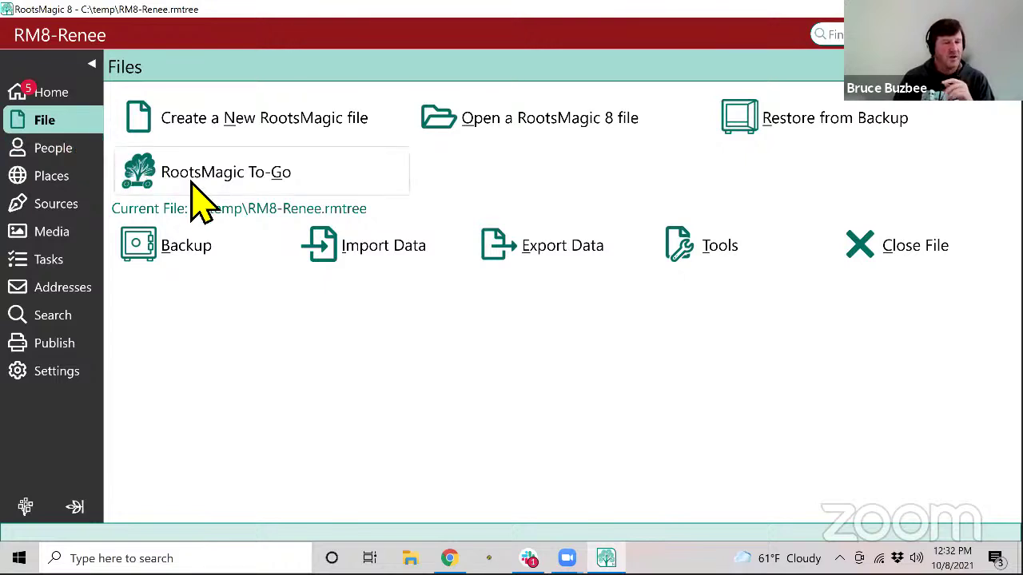
Generate a pedigree chart from the publishing options, keeping the default report settings
left_click(44, 344)
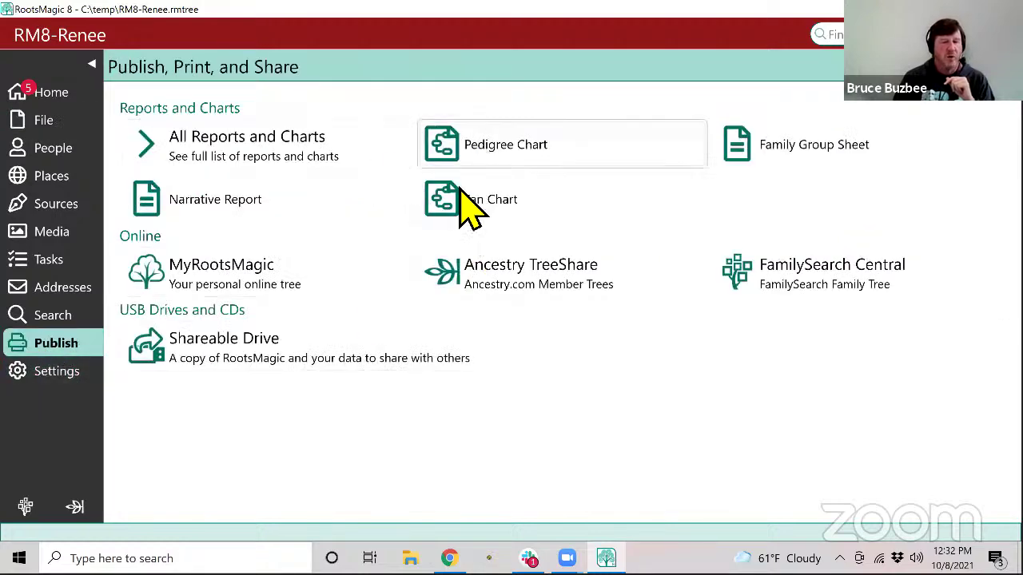
left_click(476, 148)
left_click(276, 506)
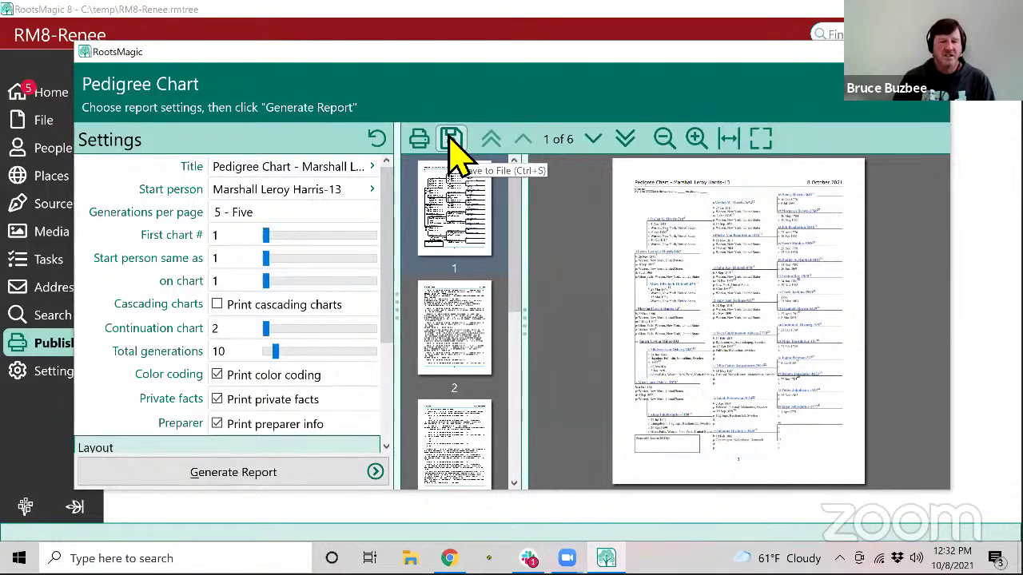
Check the file formats offered for saving the pedigree chart, cancel the save, and return to the file options
left_click(450, 141)
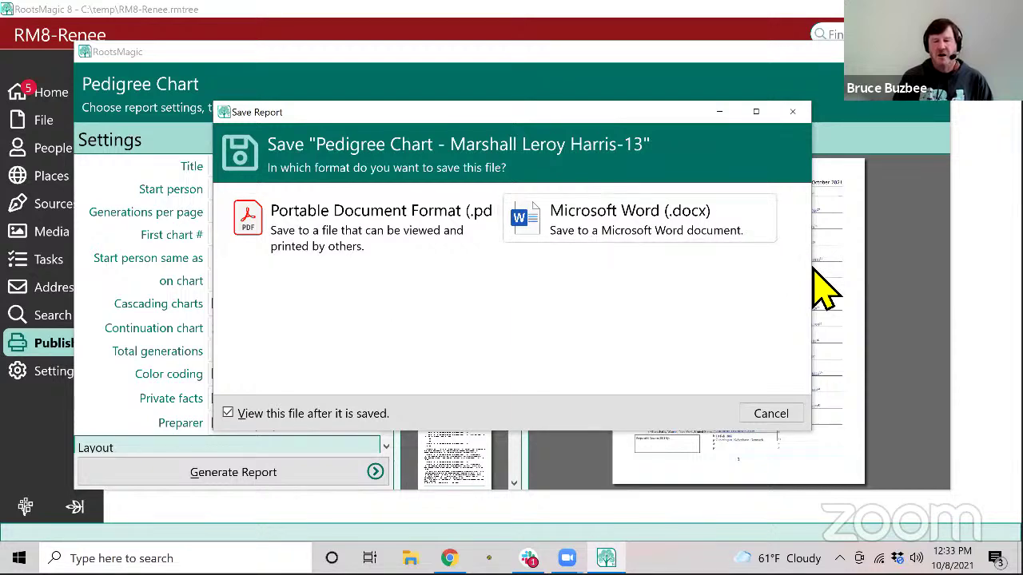
left_click_drag(623, 120, 622, 120)
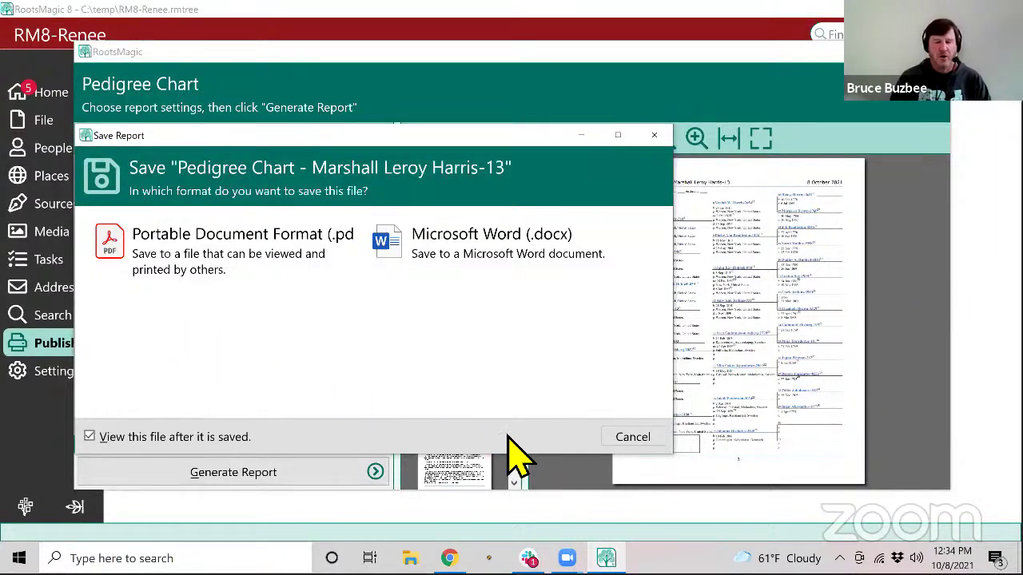
left_click(622, 442)
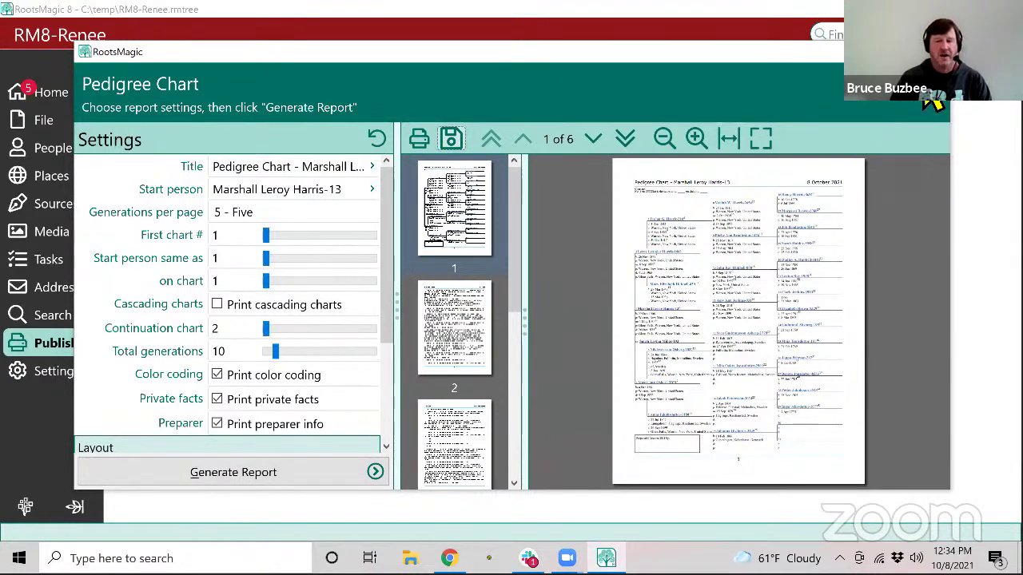
key("Escape")
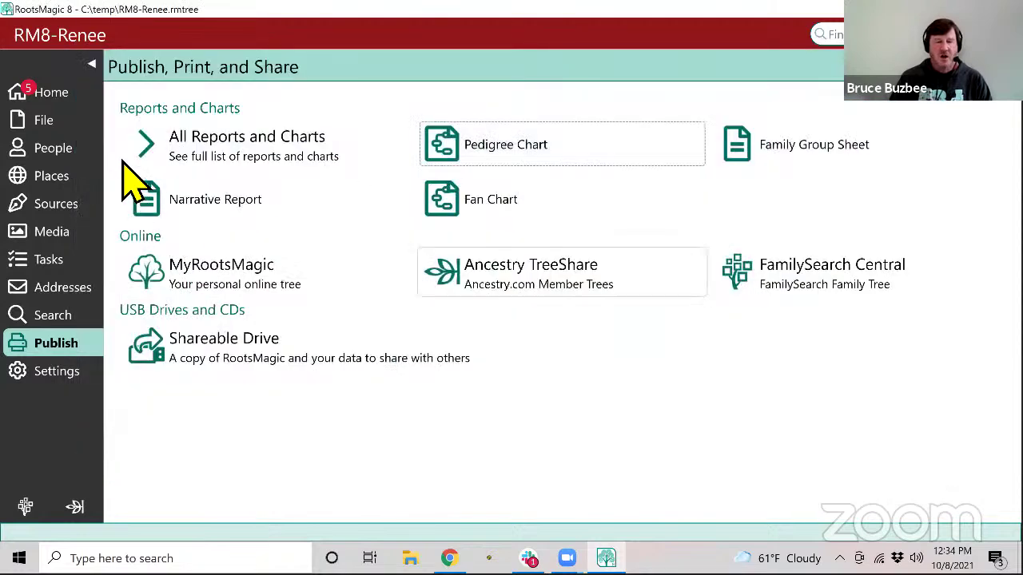
left_click(68, 128)
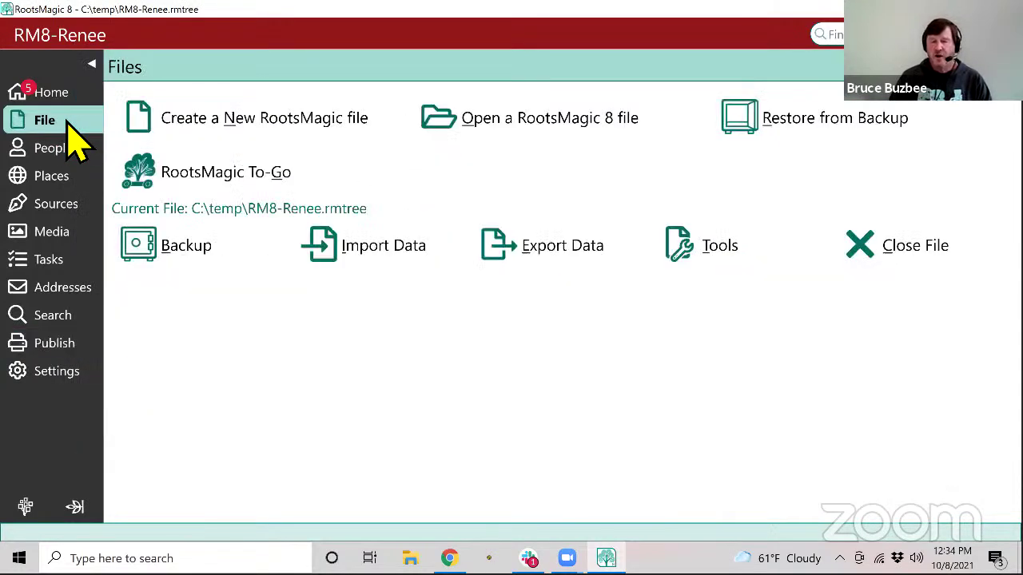
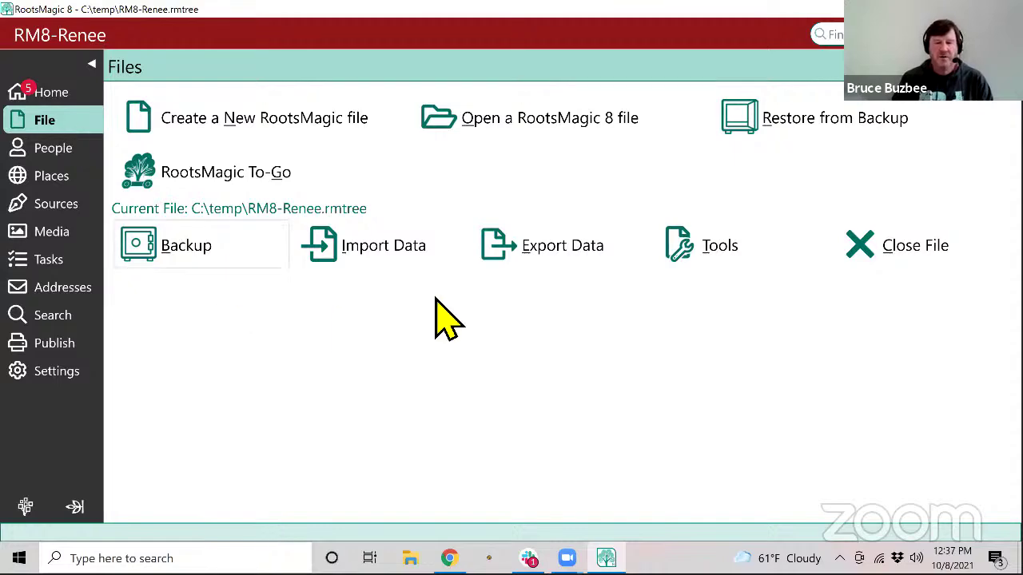
Start a GEDCOM export of the open file to the default Documents folder, named RM8-Renee.ged
left_click(586, 244)
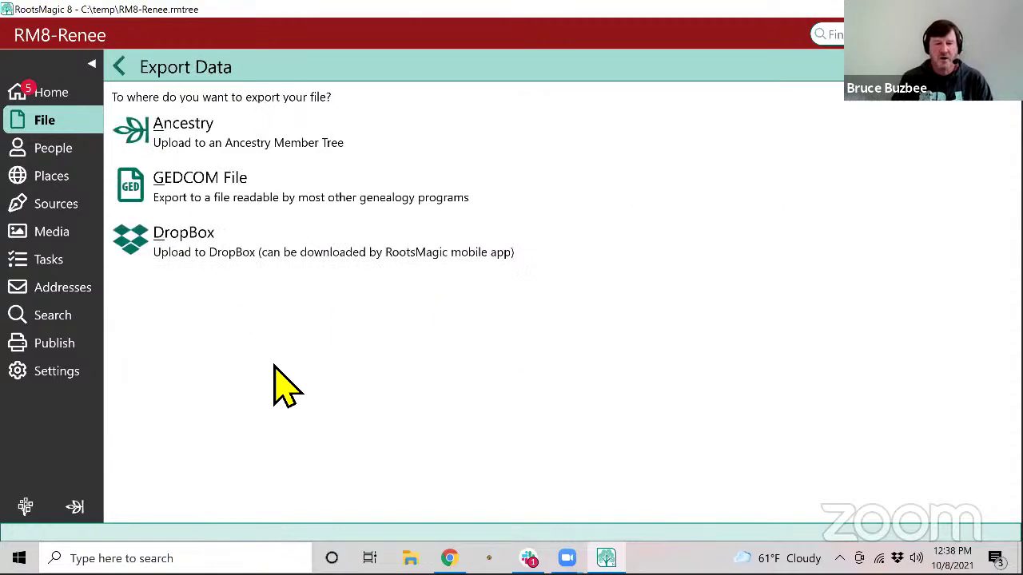
left_click(200, 186)
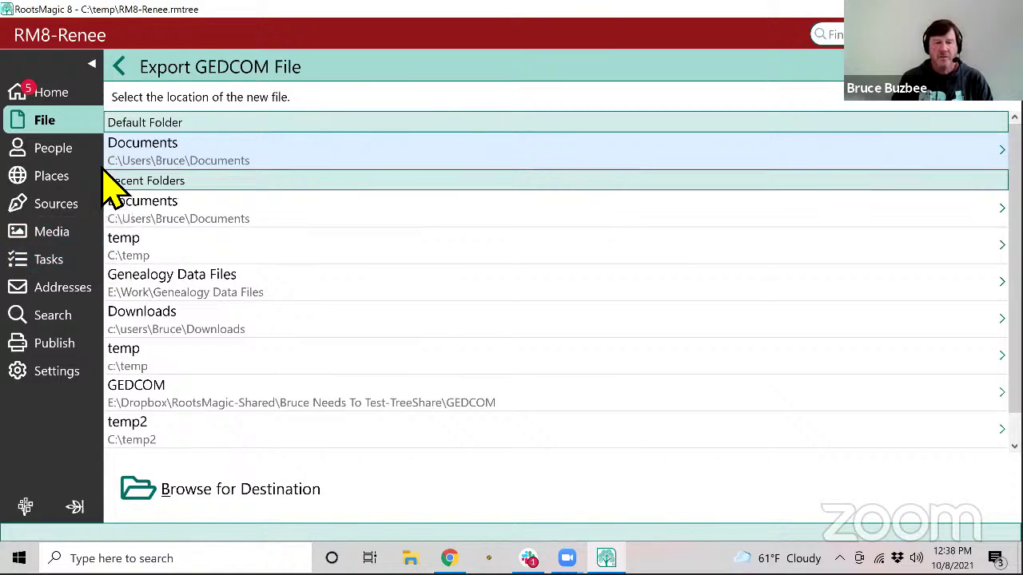
left_click(179, 156)
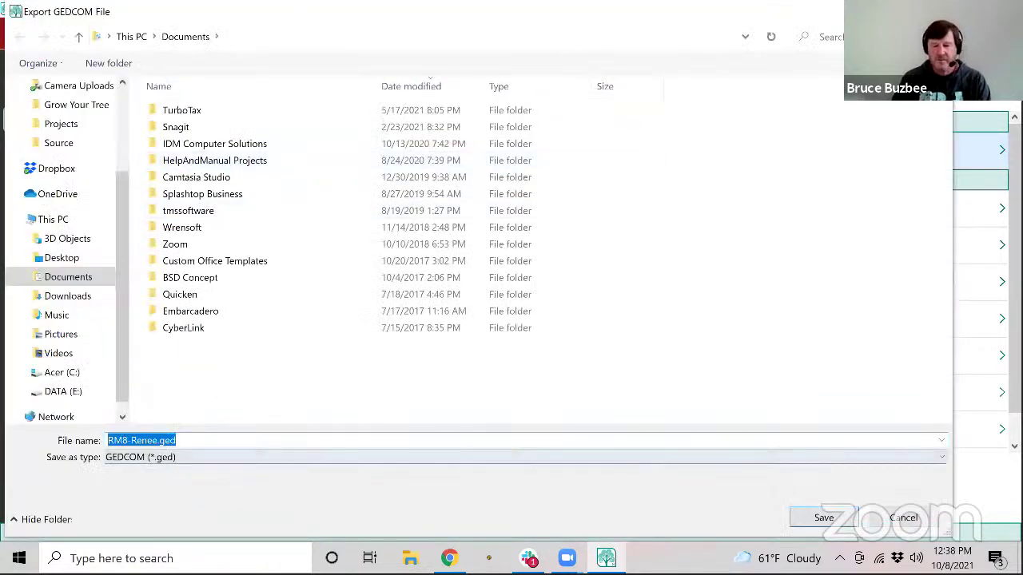
left_click(823, 517)
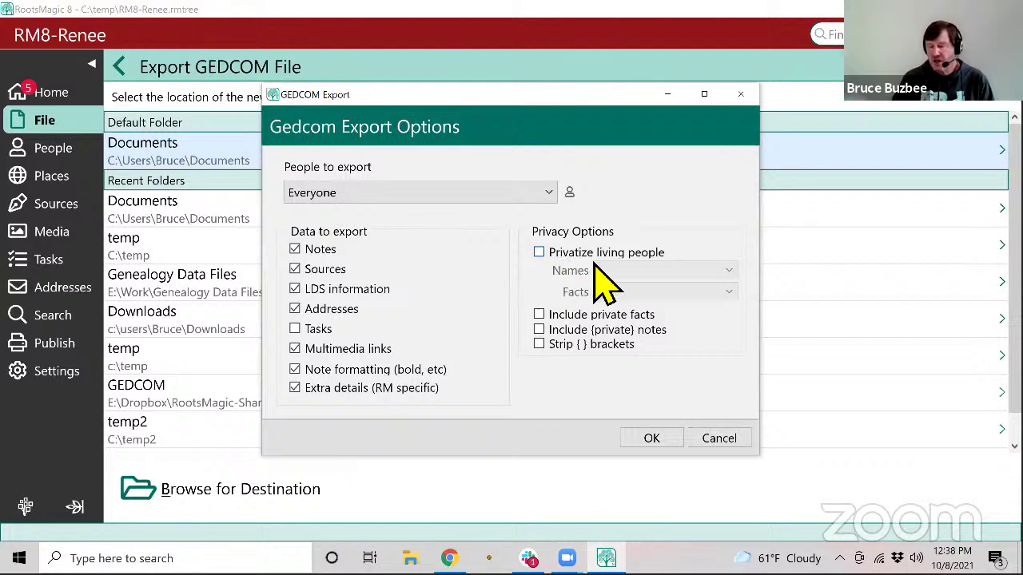
Review the groups offered as people to export, and choose Select from list instead of Everyone
left_click(352, 196)
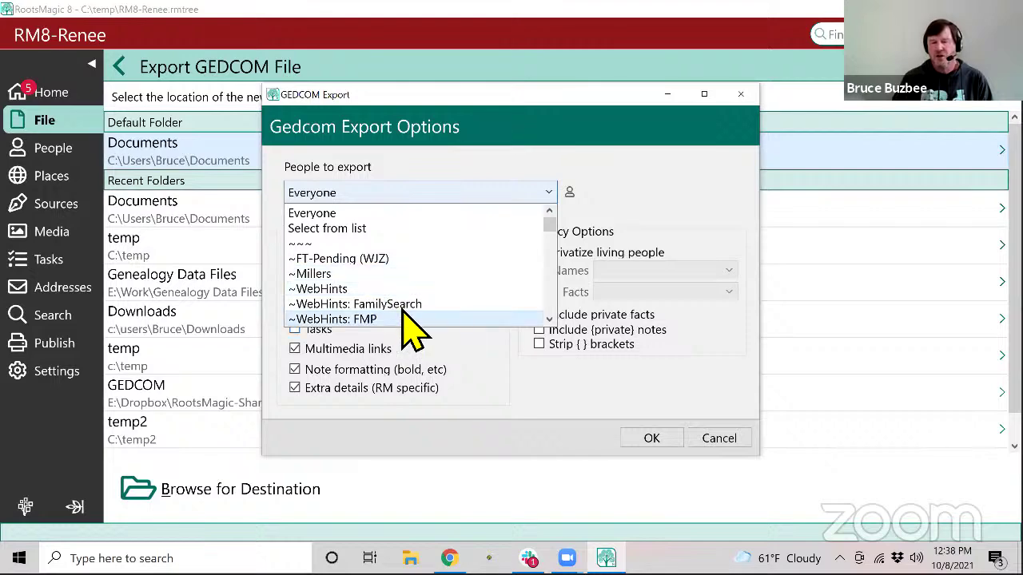
scroll(412, 300, "down", 2)
scroll(411, 300, "down", 12)
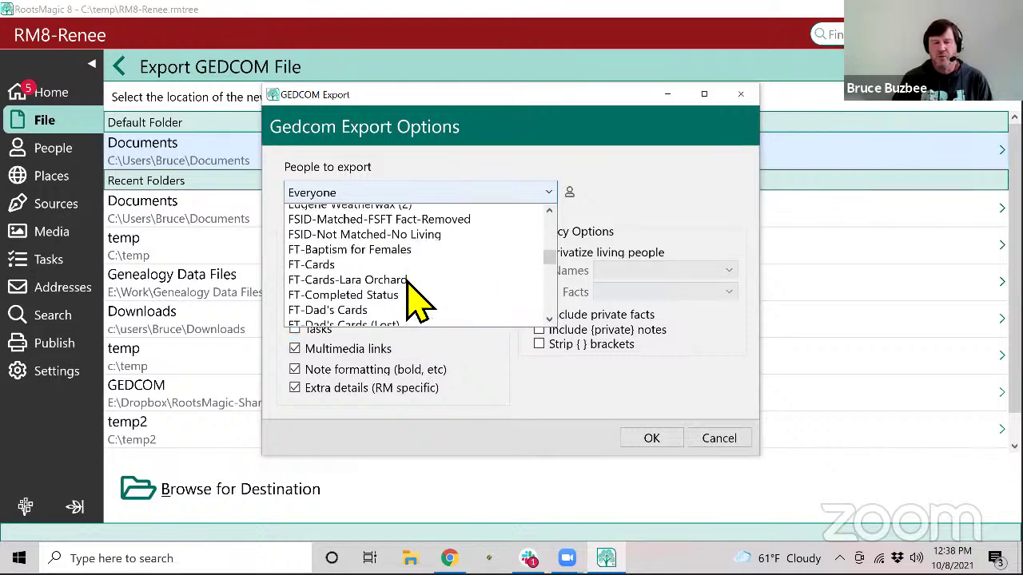
scroll(412, 300, "down", 3)
scroll(411, 299, "up", 16)
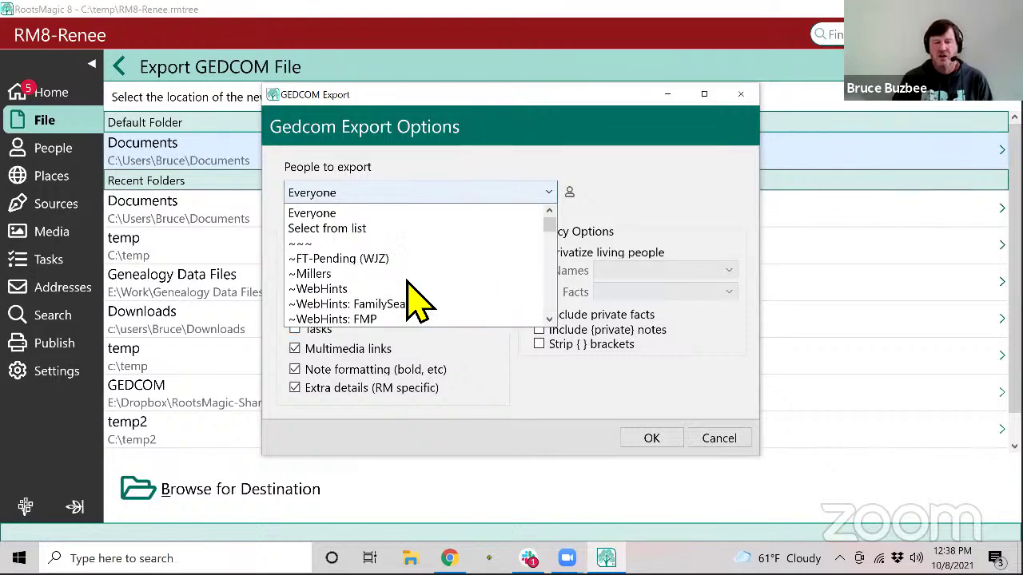
left_click(335, 230)
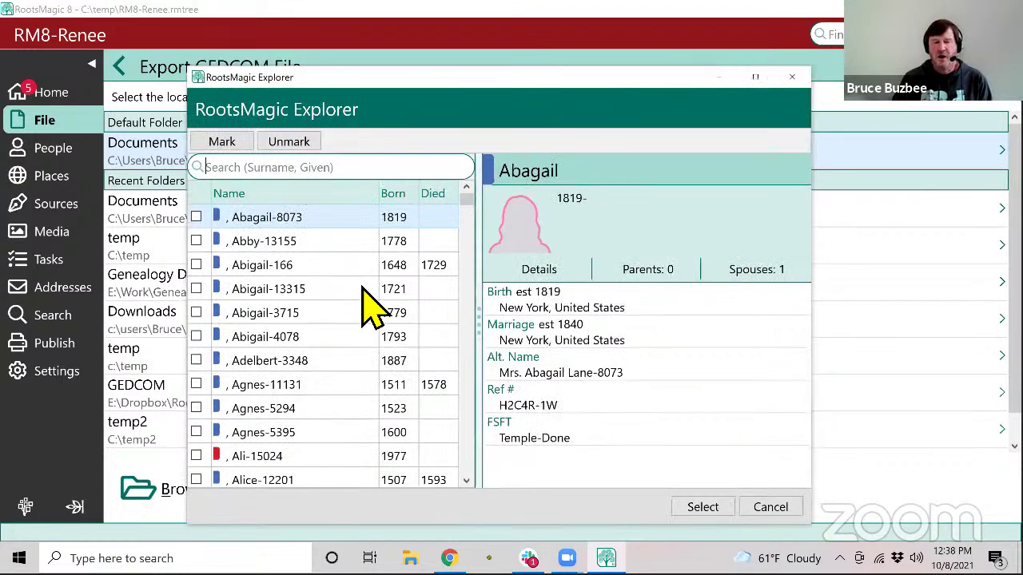
Browse the list of people and individually mark the first, fourth and fifth entries for export
mouse_move(467, 200)
left_mouse_down()
mouse_move(467, 370)
mouse_move(469, 211)
left_mouse_up()
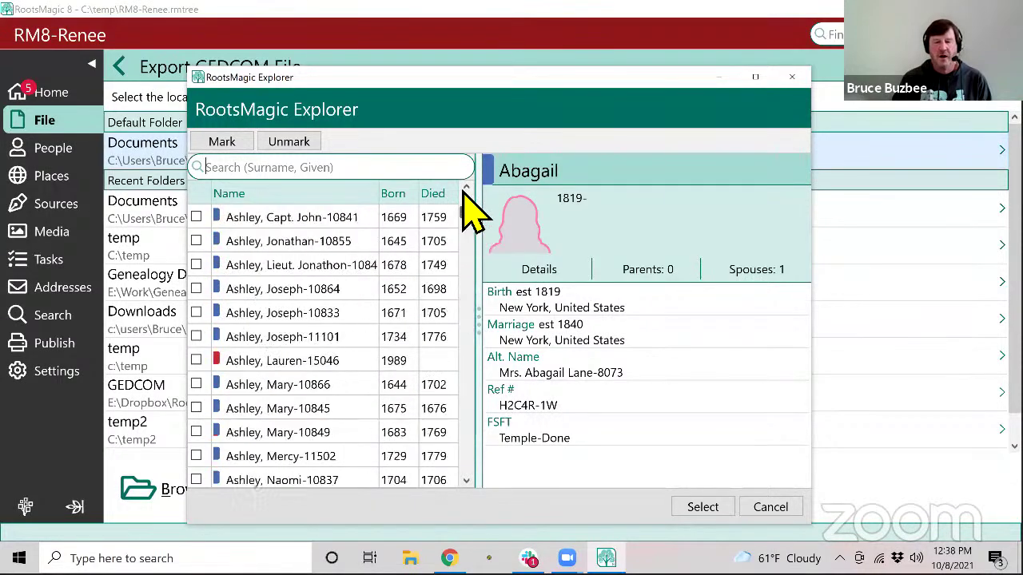
left_click(196, 216)
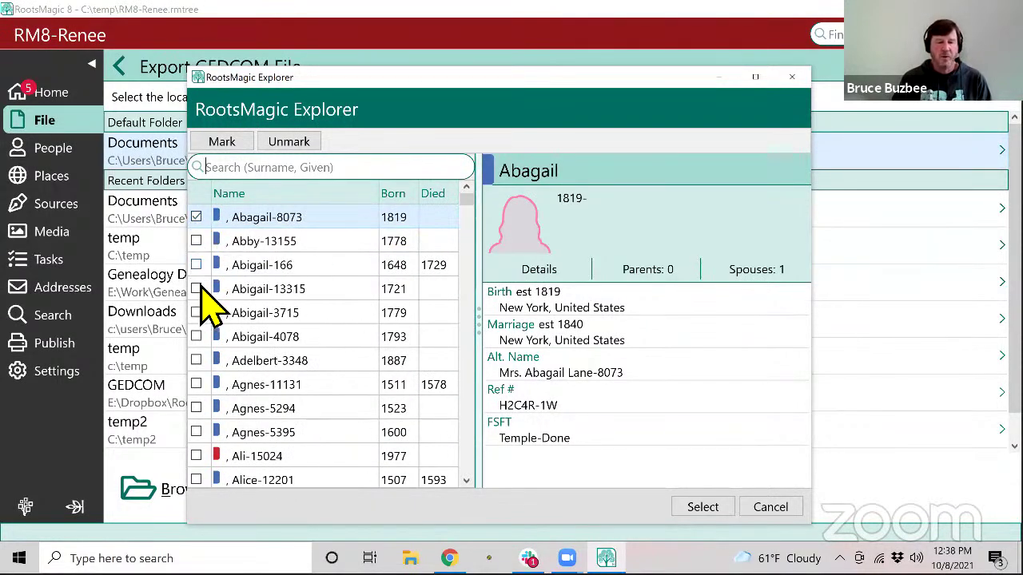
left_click(196, 288)
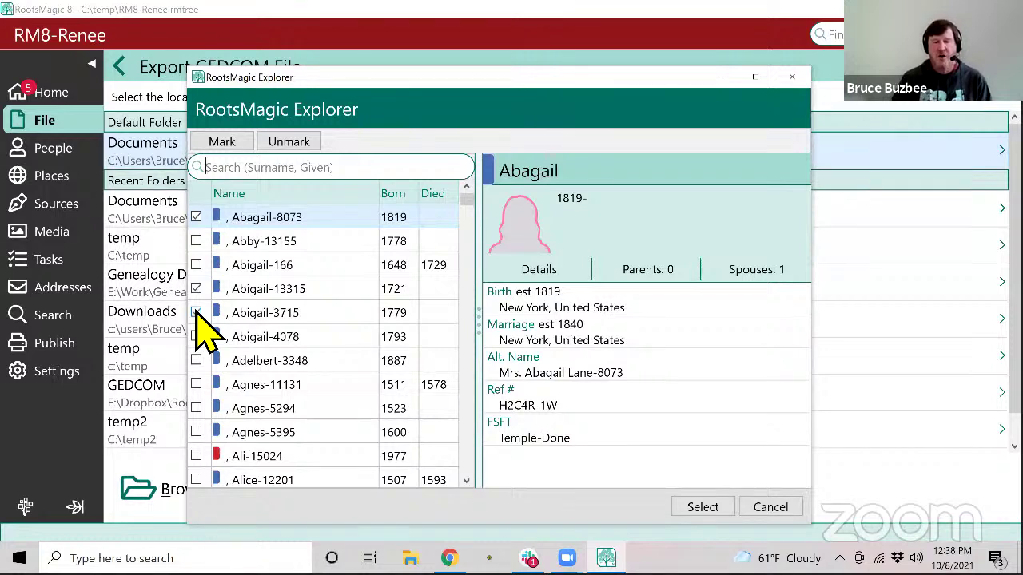
Review the options for marking ancestors of the highlighted person, and cancel without marking anyone
left_click(222, 144)
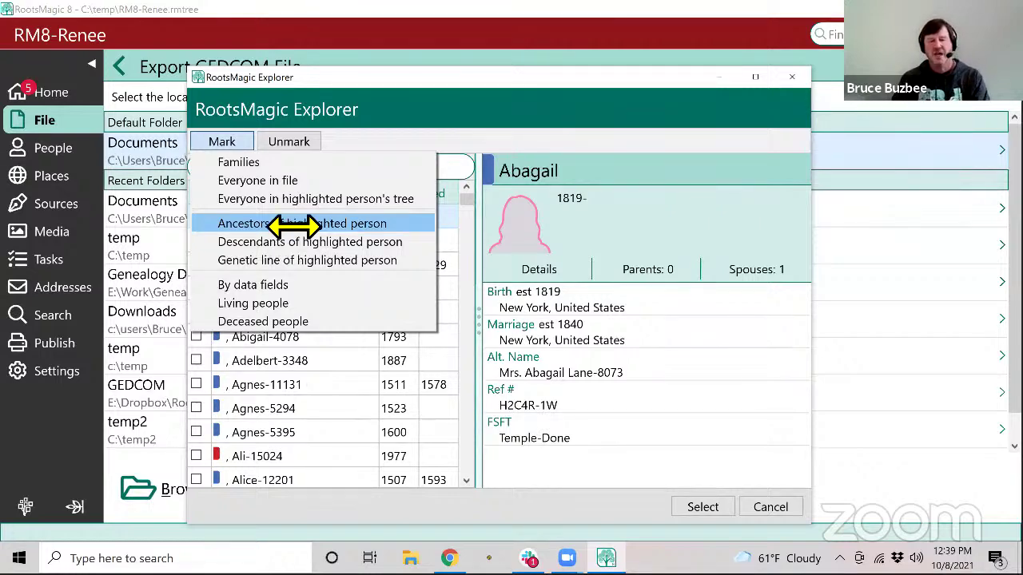
left_click(277, 224)
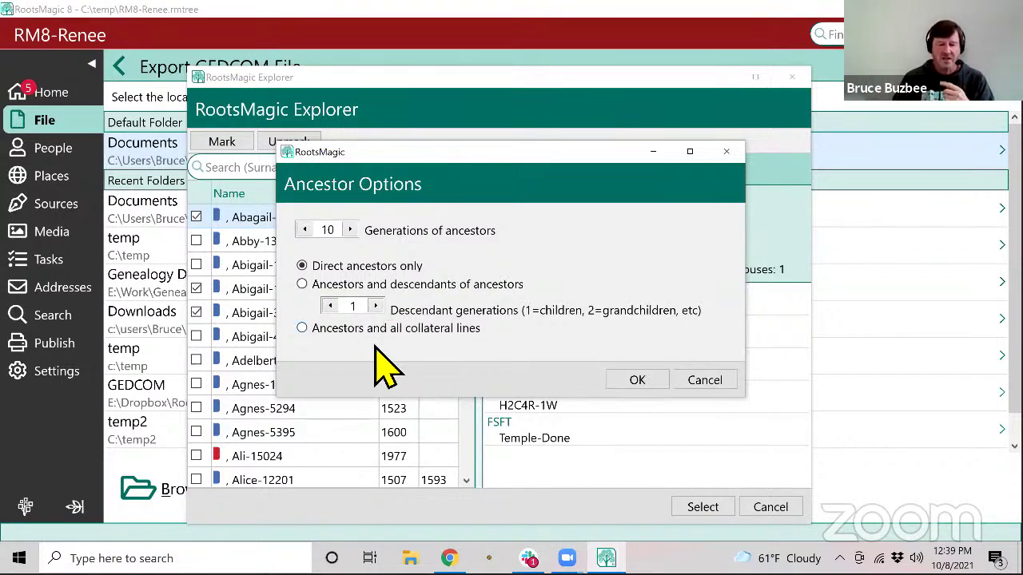
left_click(677, 382)
Review the criteria form for marking people by data fields, cancel it, and check the living and deceased marking choices
left_click(223, 145)
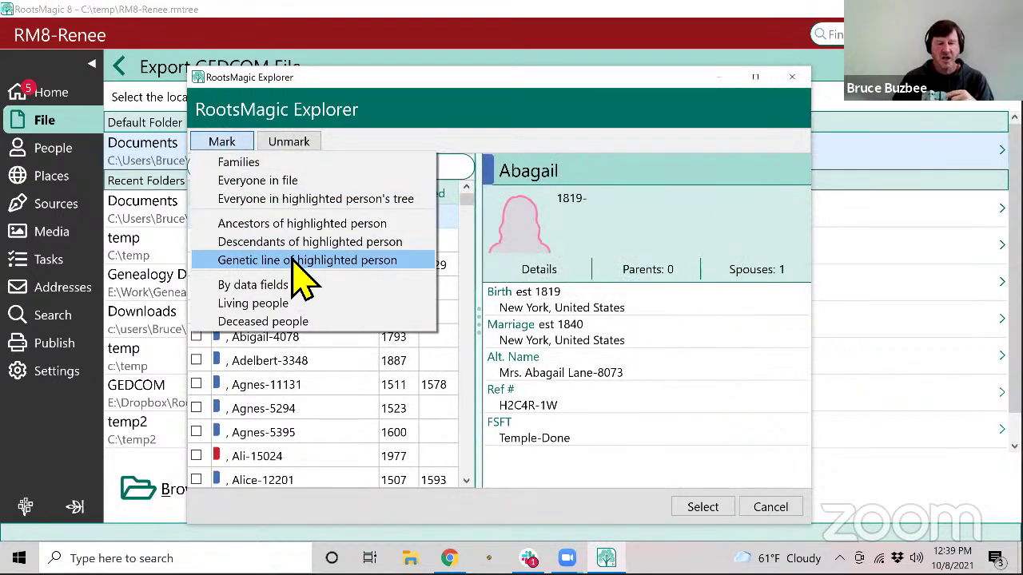
left_click(286, 285)
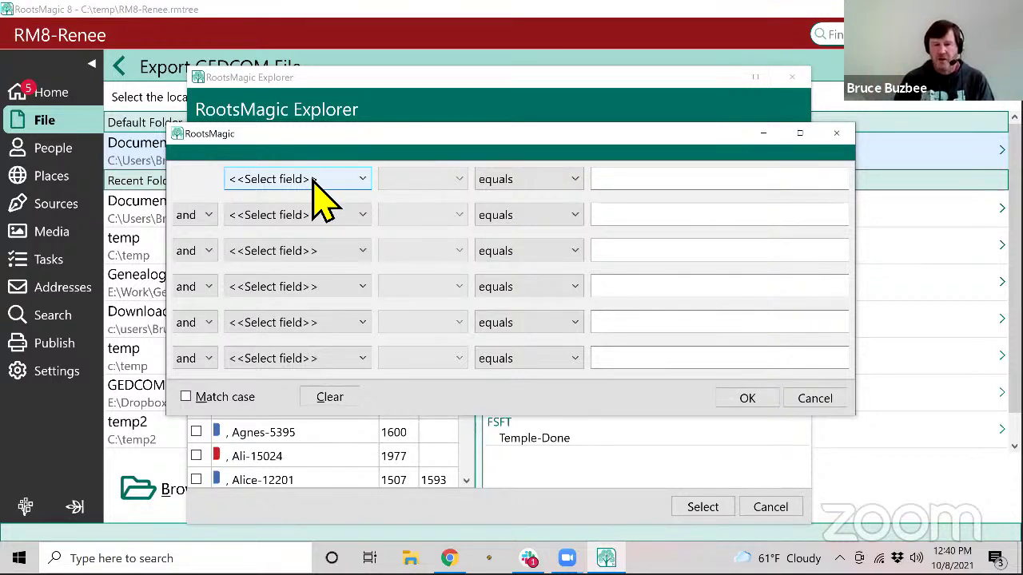
left_click(815, 398)
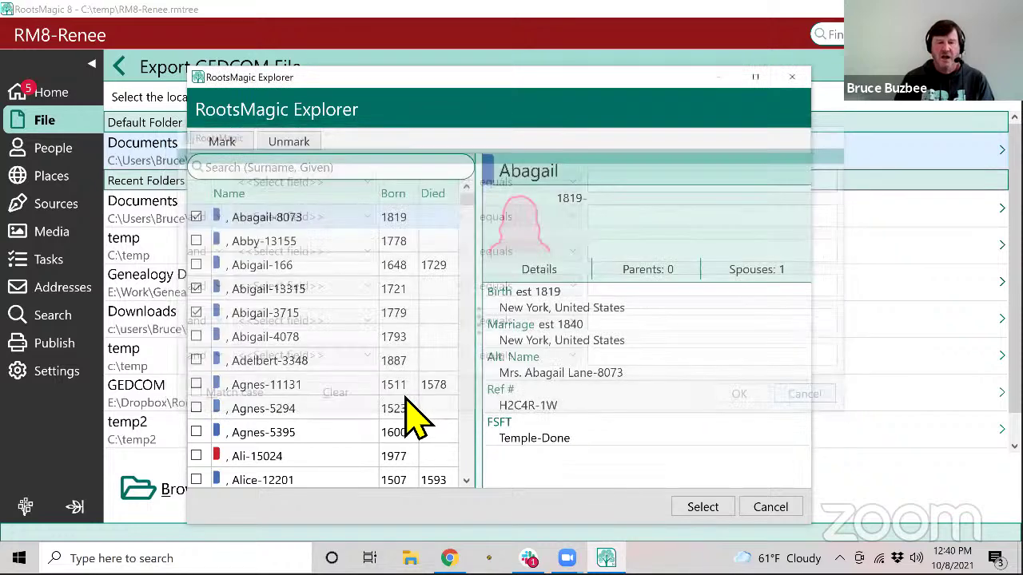
left_click(232, 149)
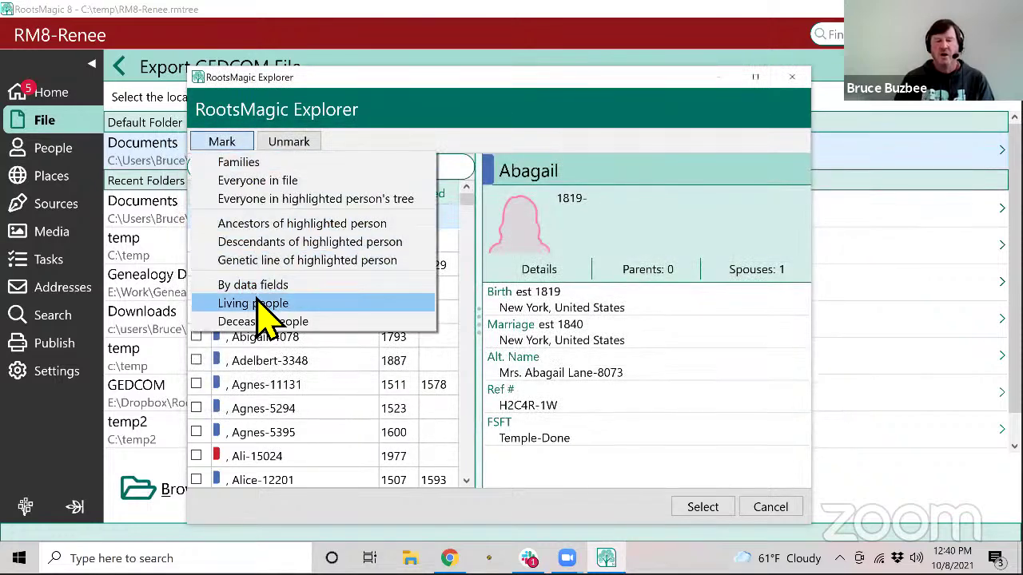
left_click(418, 134)
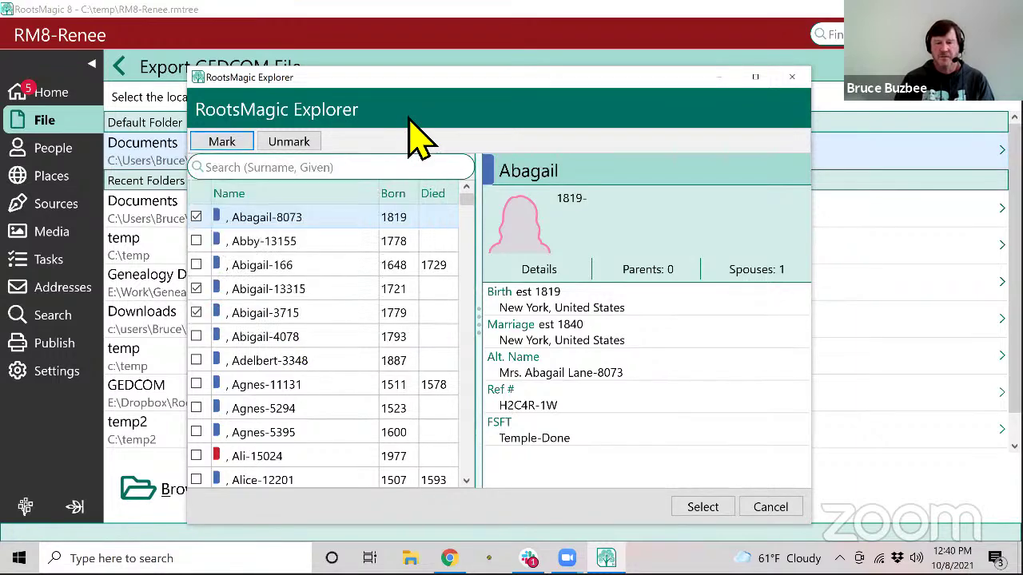
Cancel the people selection and the GEDCOM export, and return to the file options
left_click(751, 507)
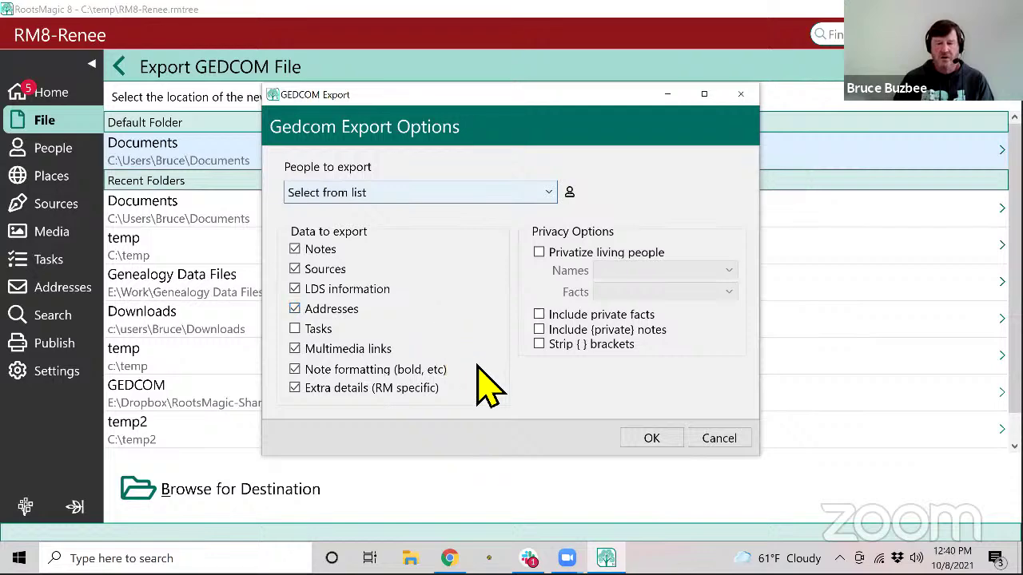
left_click(719, 439)
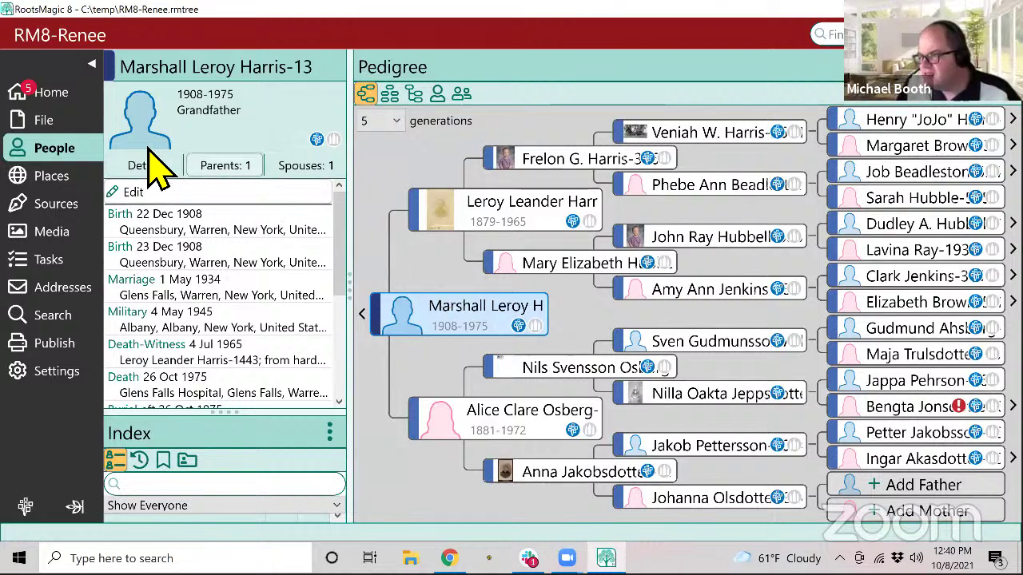
left_click(63, 128)
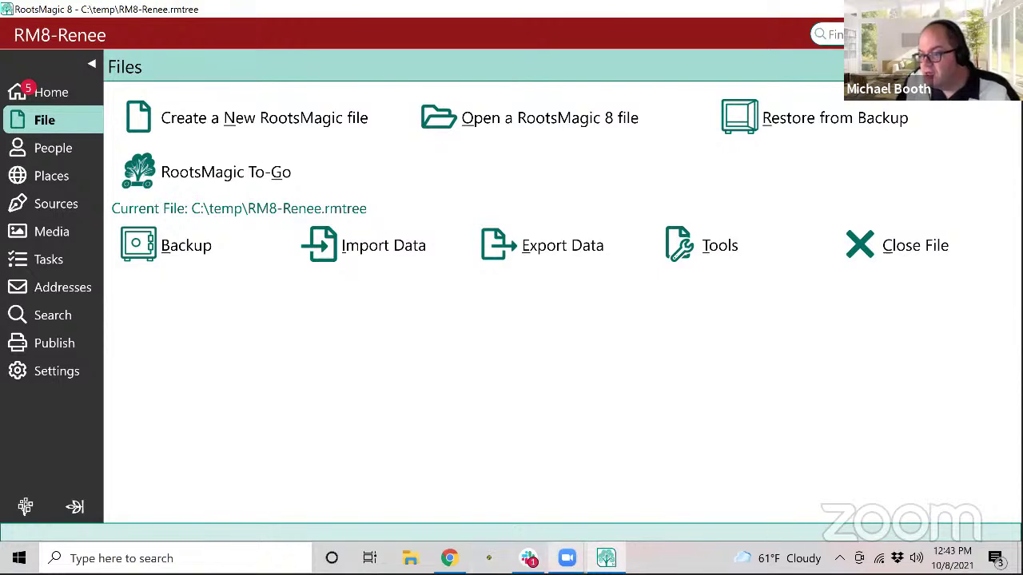
mouse_move(567, 558)
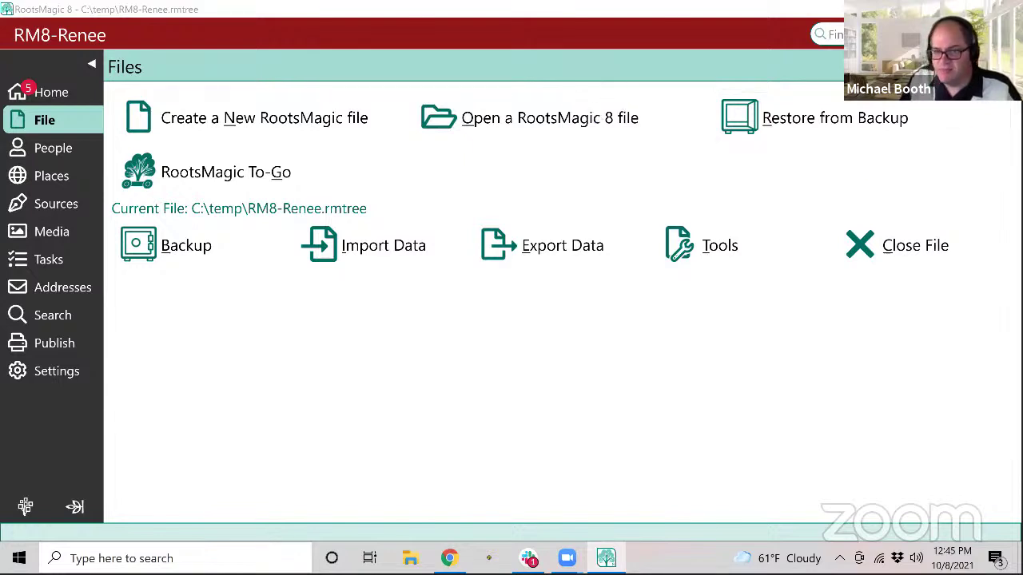
Restore the maximized RootsMagic window, reposition it on the desktop, and shrink it so free desktop space remains beside it
double_click(625, 9)
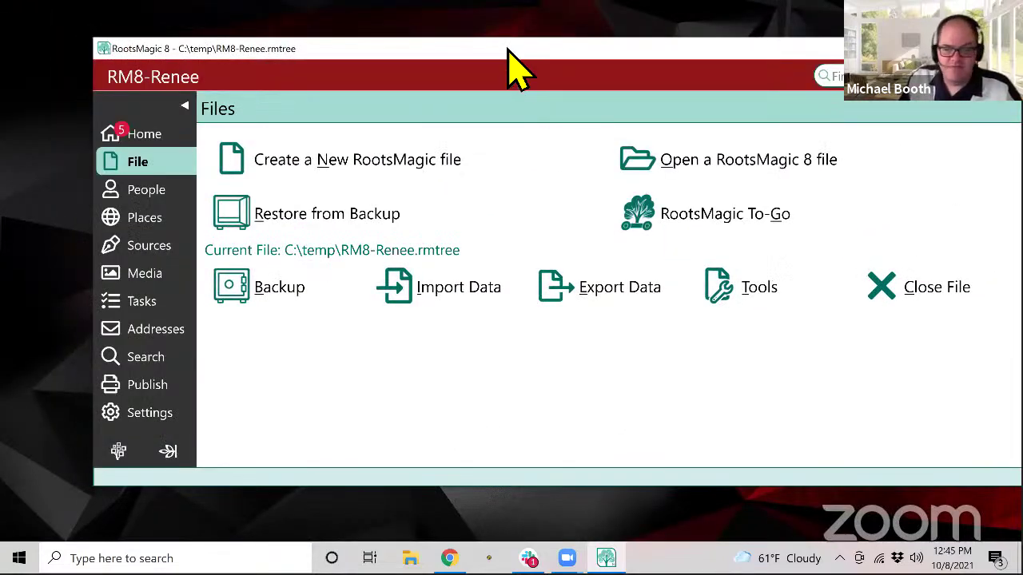
left_click_drag(509, 49, 444, 30)
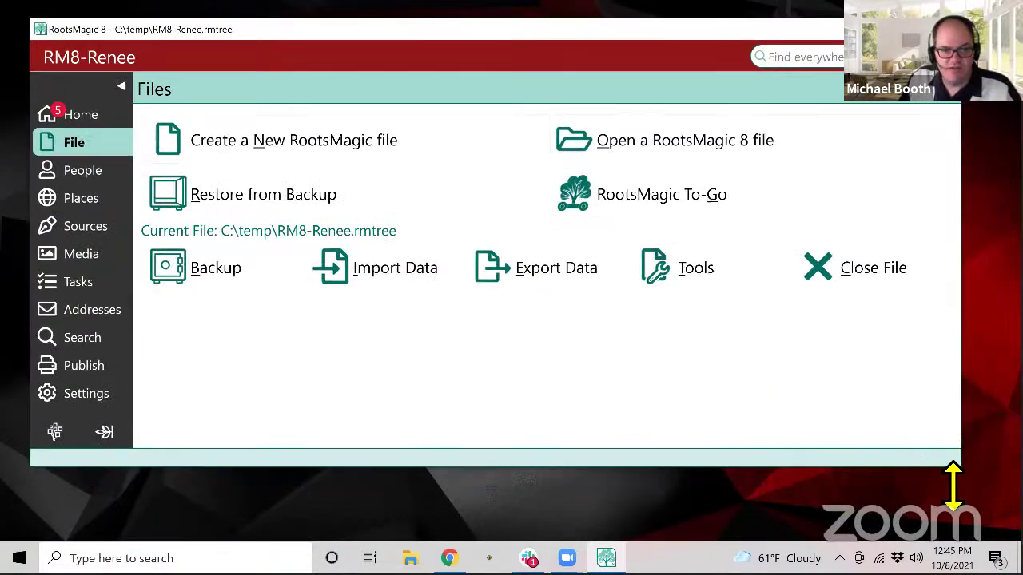
left_click_drag(959, 484, 764, 459)
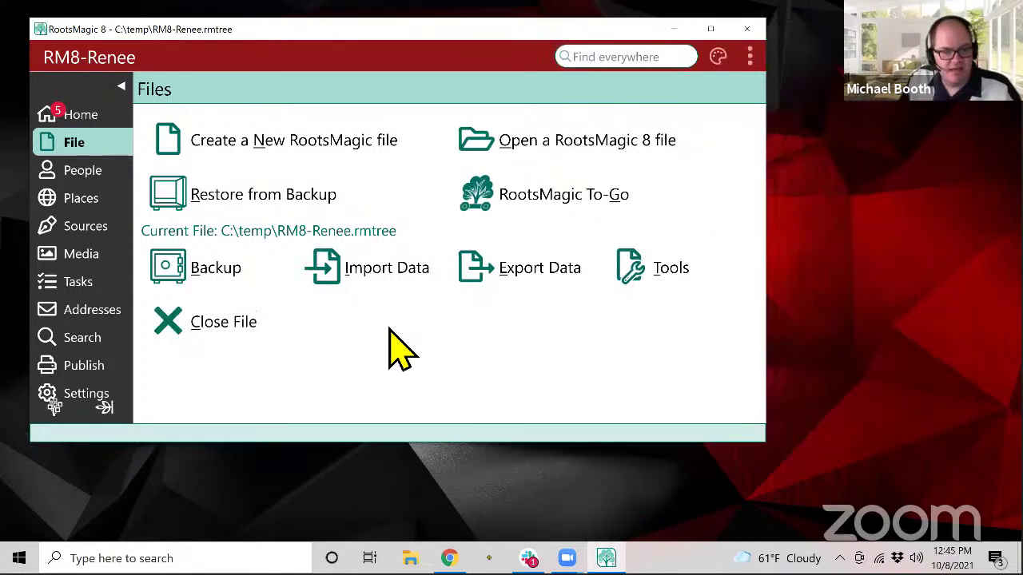